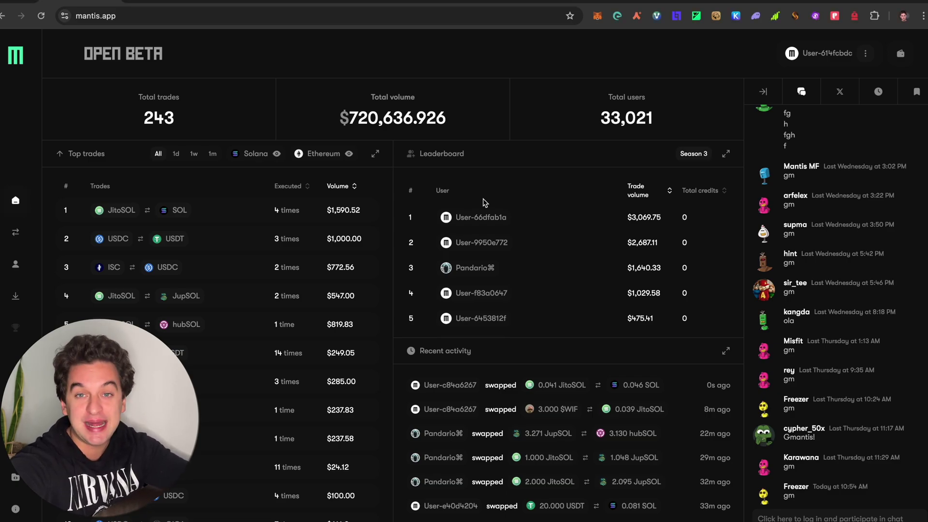
Review the leaderboard and the total users figure on the Mantis dashboard
{"action": "scroll", "coordinate": [485, 203], "scroll_direction": "down", "scroll_amount": 1}
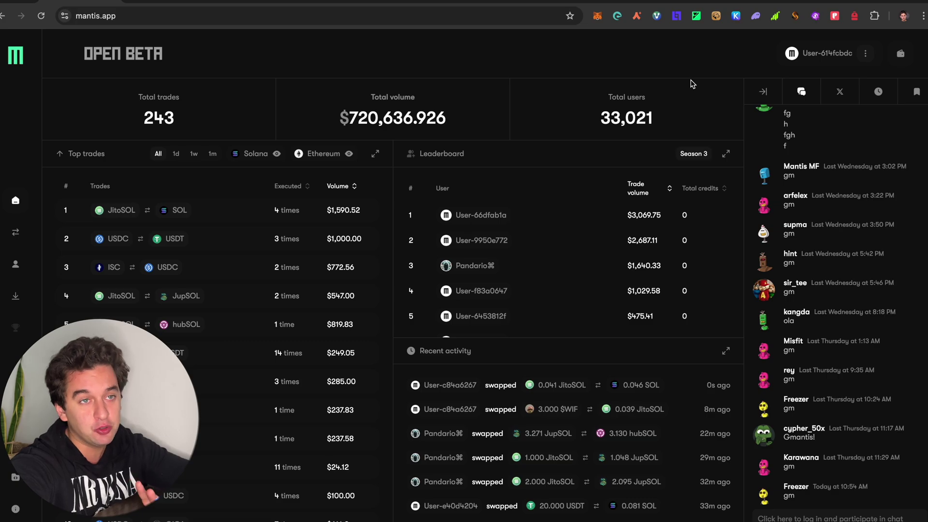
{"action": "left_click_drag", "start_coordinate": [599, 119], "coordinate": [653, 120]}
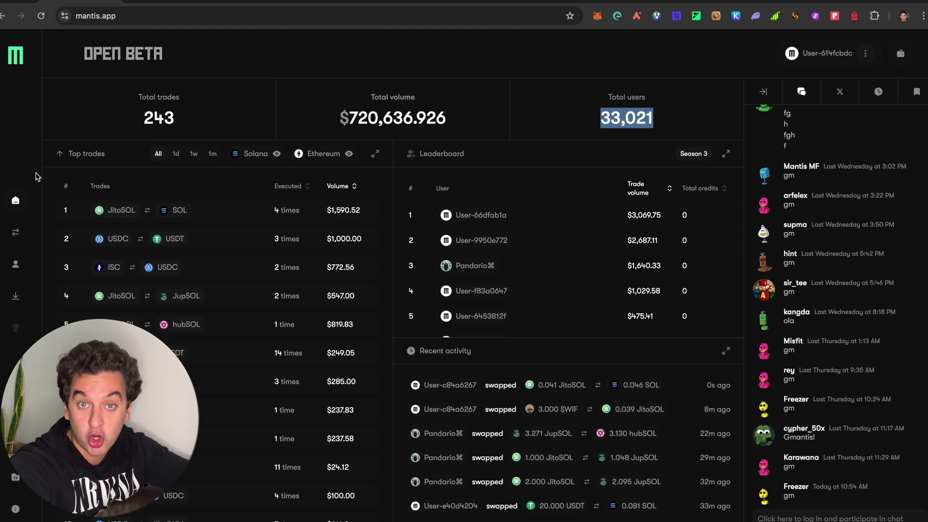
{"action": "left_click", "coordinate": [16, 236]}
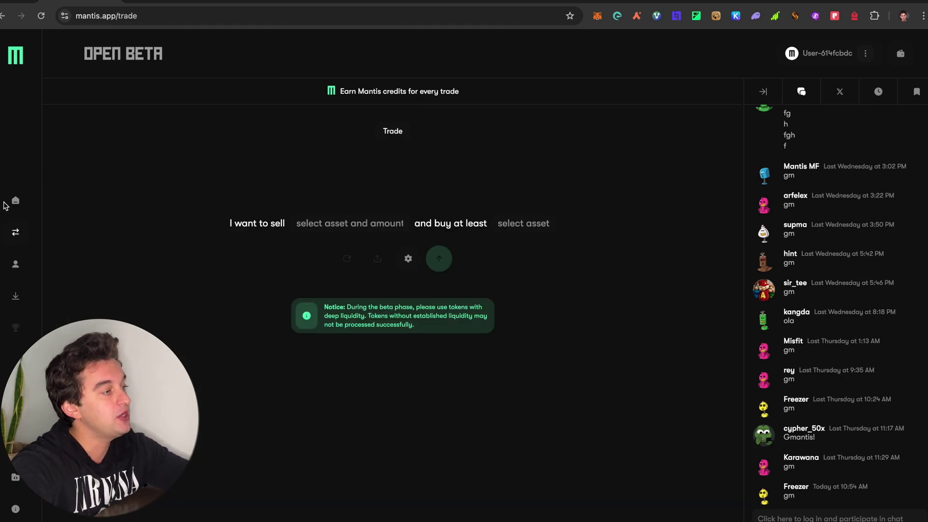
{"action": "left_click", "coordinate": [317, 226]}
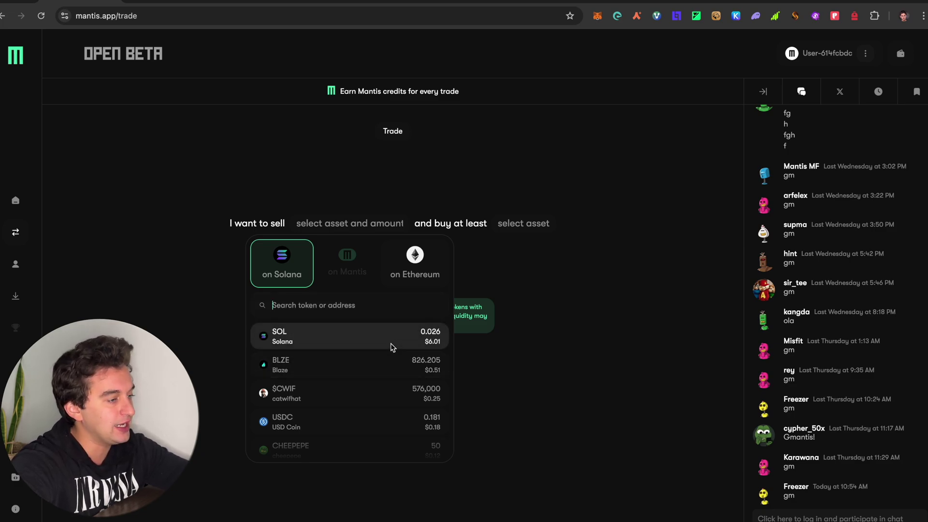
{"action": "left_click", "coordinate": [394, 367]}
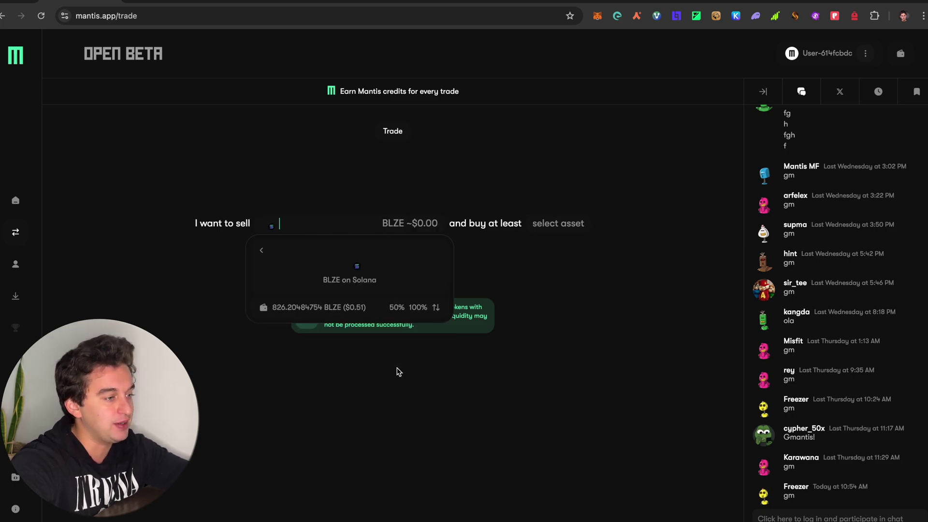
{"action": "left_click", "coordinate": [407, 307]}
{"action": "left_click", "coordinate": [559, 224]}
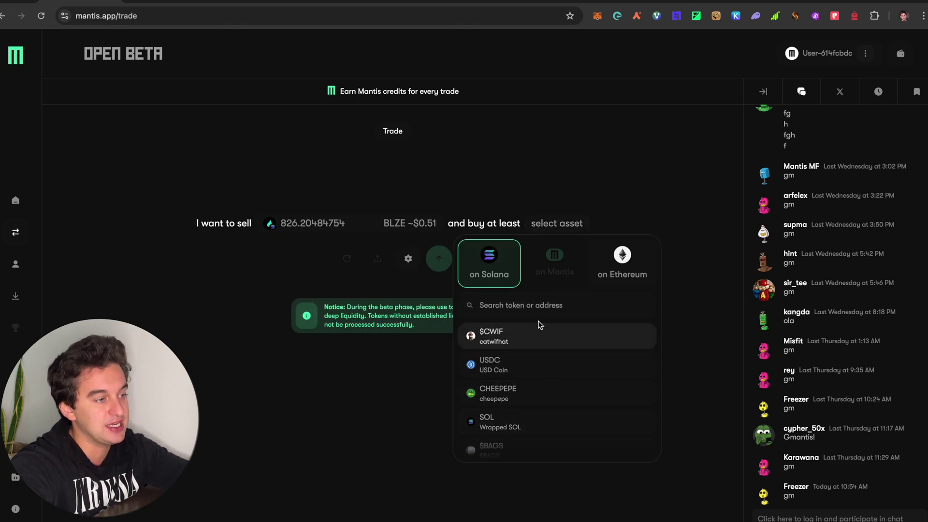
{"action": "type", "text": "sol"}
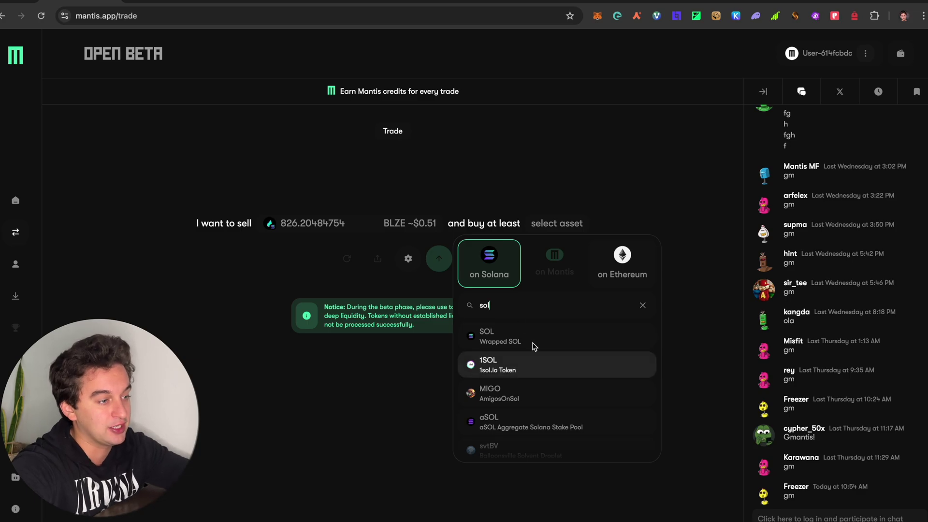
{"action": "left_click", "coordinate": [553, 338]}
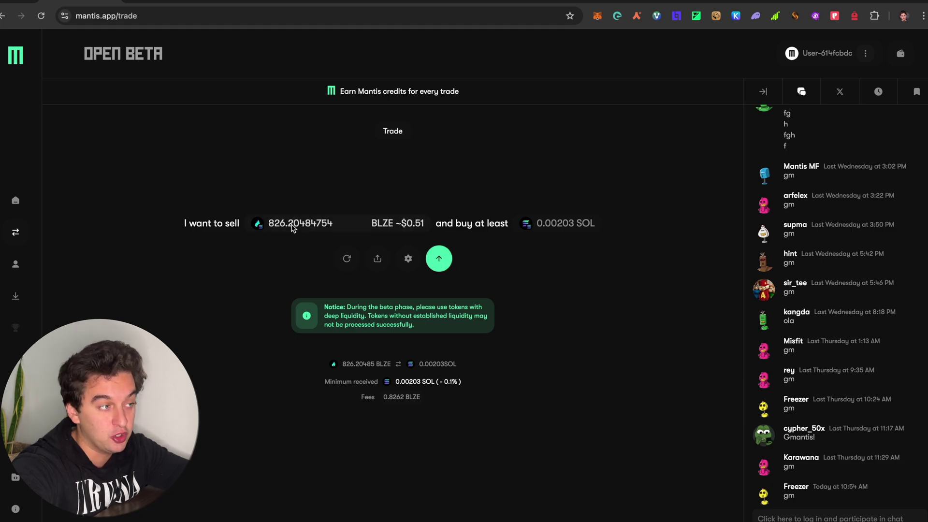
{"action": "mouse_move", "coordinate": [389, 400]}
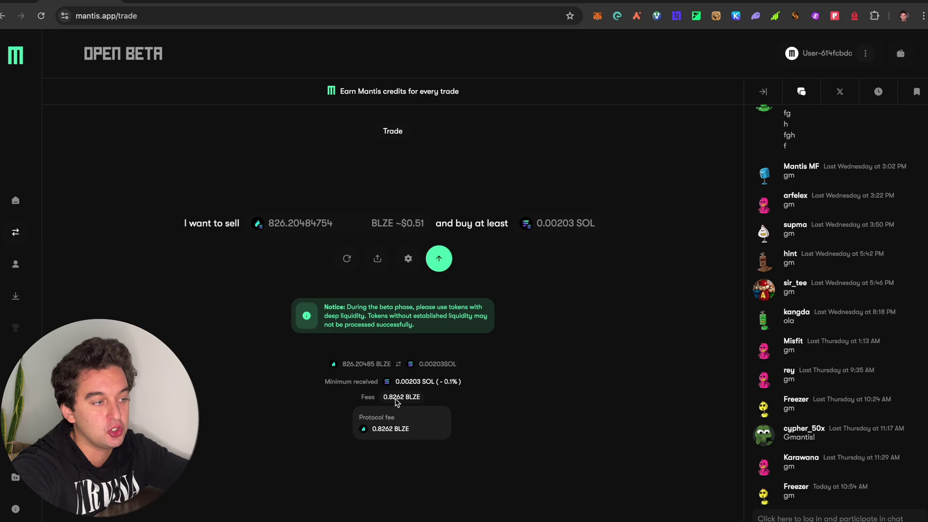
{"action": "left_click", "coordinate": [441, 261]}
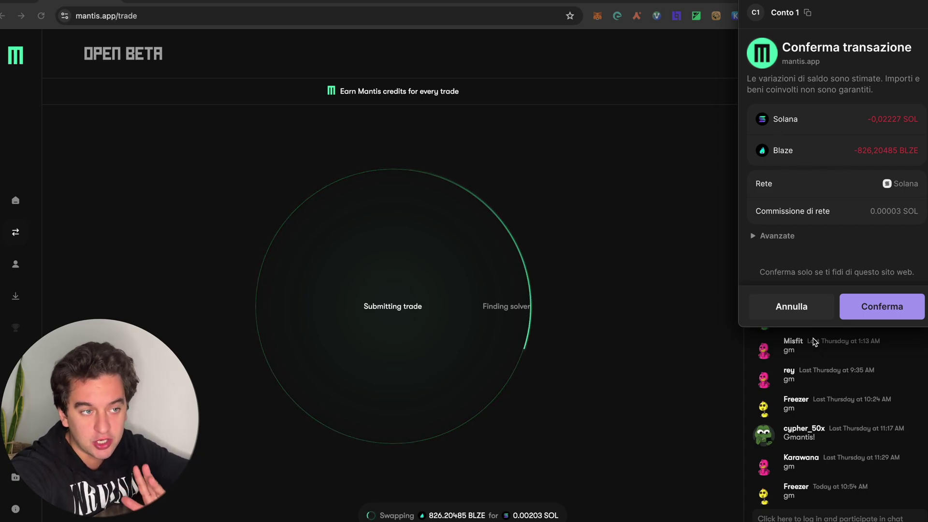
{"action": "left_click", "coordinate": [793, 307]}
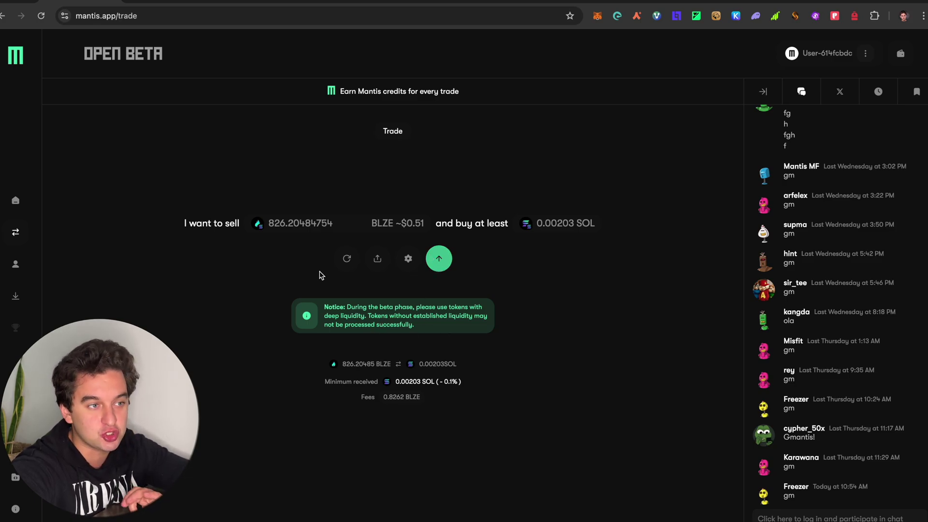
{"action": "left_click", "coordinate": [15, 200]}
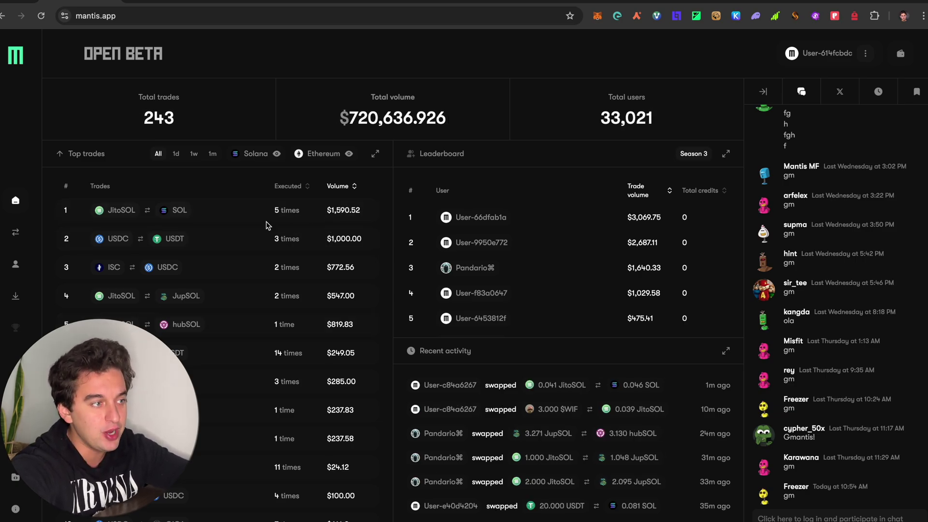
Start a trade on the trade page that sells 100% of the BLZE balance on Solana
{"action": "left_click", "coordinate": [16, 232]}
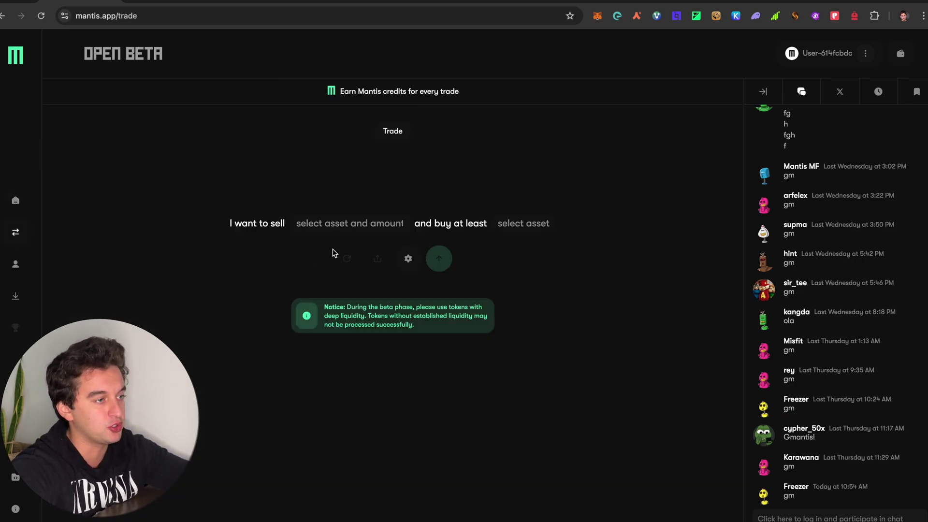
{"action": "left_click", "coordinate": [338, 223]}
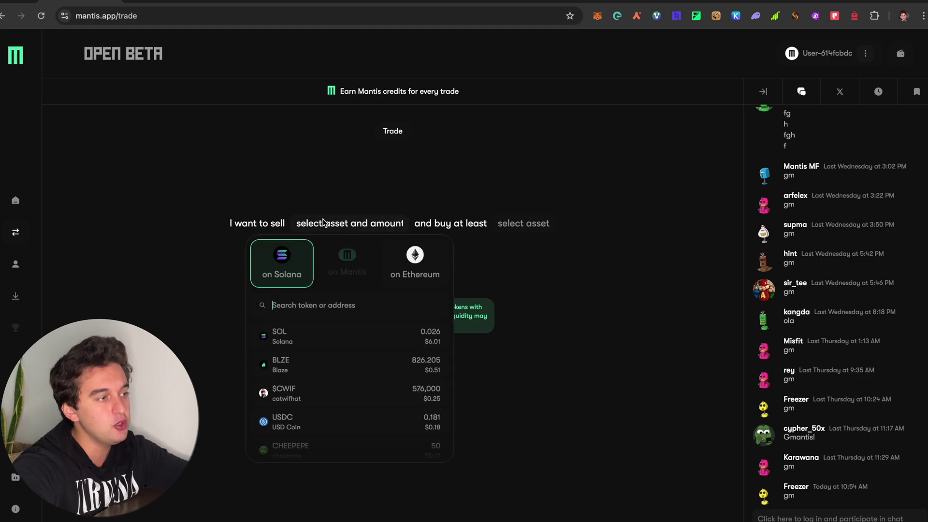
{"action": "left_click", "coordinate": [365, 359]}
{"action": "left_click", "coordinate": [418, 308]}
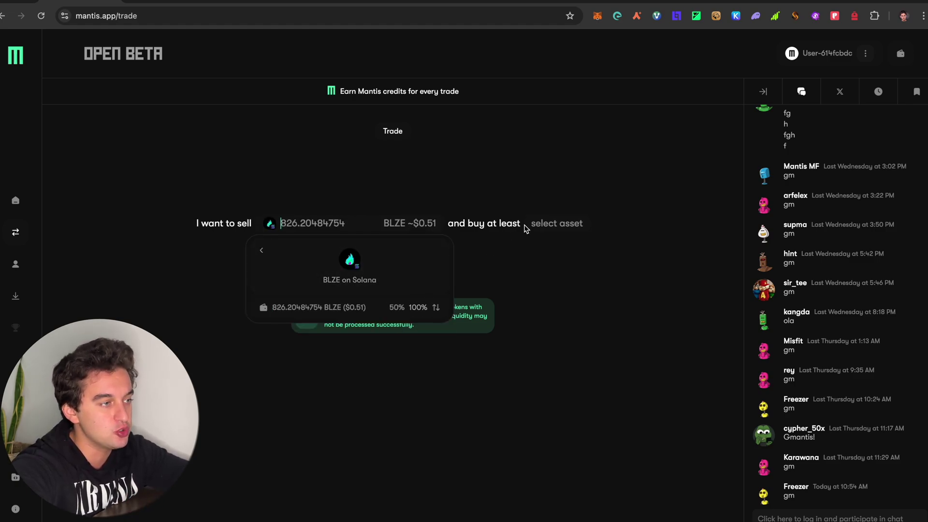
Find SOL on Solana as the asset to buy, and submit the swap with wallet approval
{"action": "left_click", "coordinate": [552, 224]}
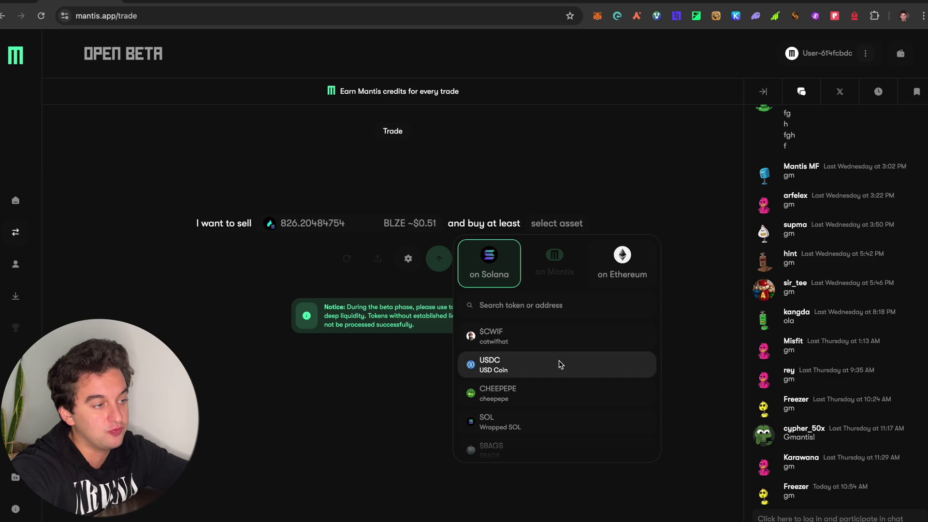
{"action": "type", "text": "sol"}
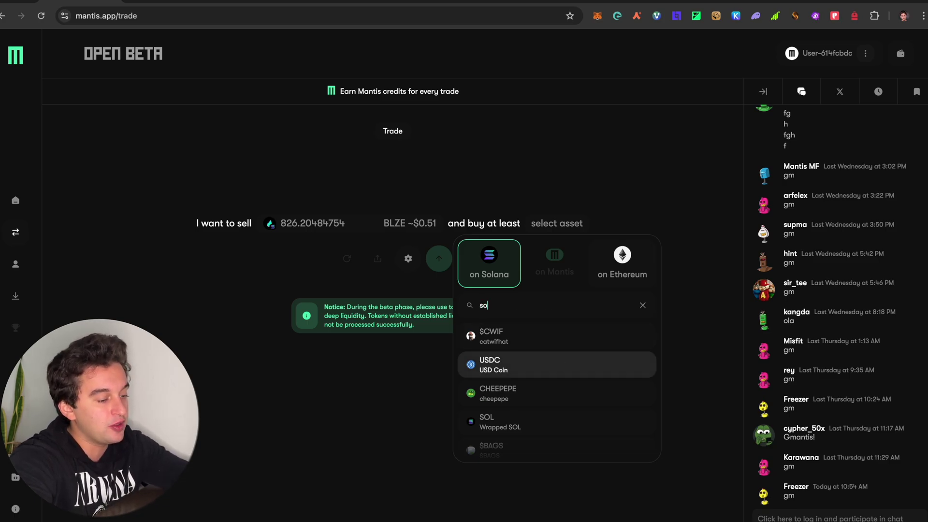
{"action": "left_click", "coordinate": [556, 336]}
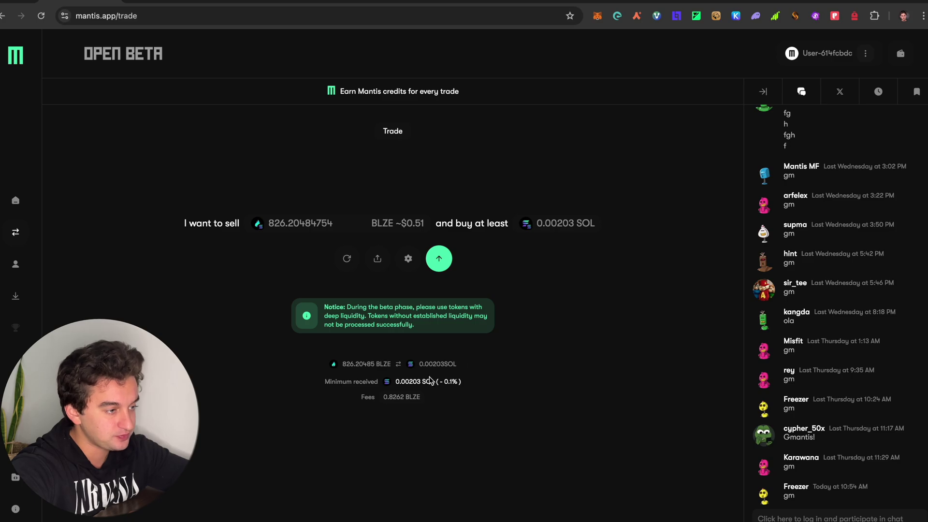
{"action": "left_click", "coordinate": [439, 259]}
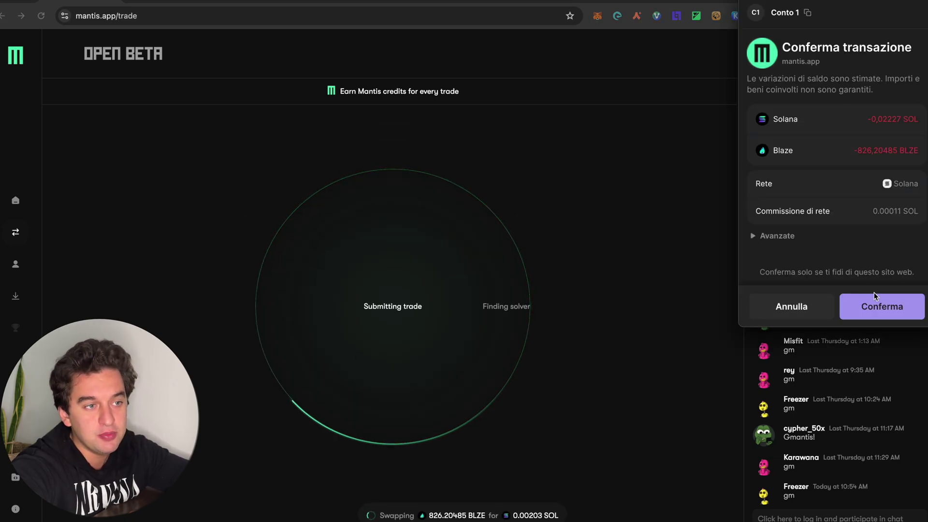
{"action": "left_click", "coordinate": [877, 305]}
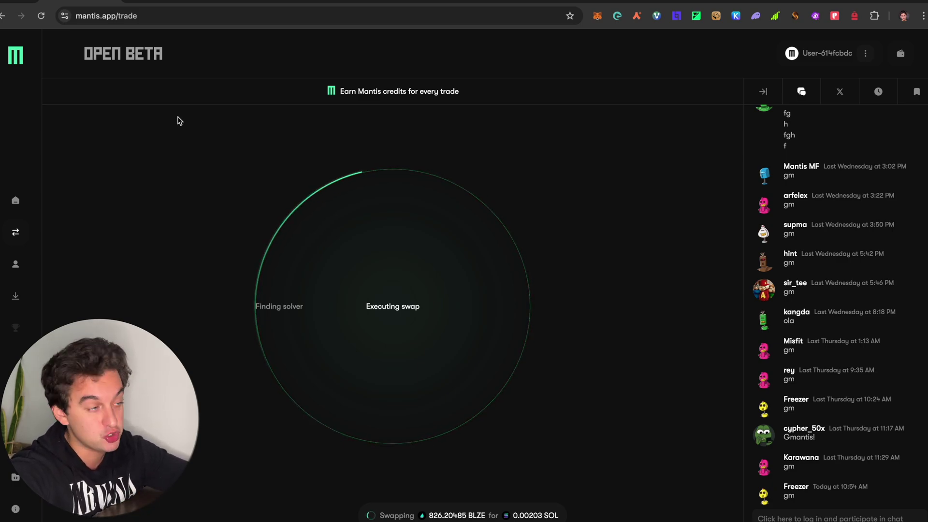
Switch to Hyperliquid and view the referrals page and the ETH-USD trading page
{"action": "left_click", "coordinate": [164, 1]}
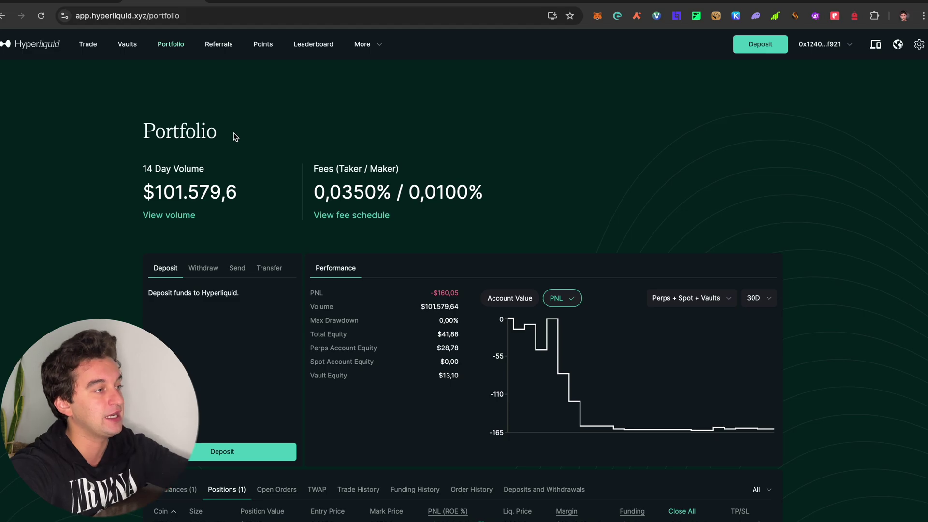
{"action": "left_click", "coordinate": [216, 48]}
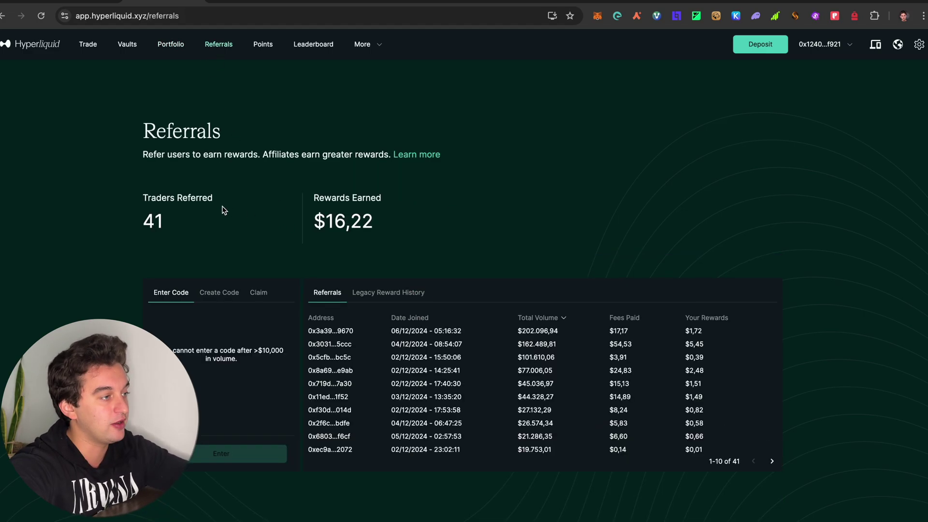
{"action": "left_click", "coordinate": [88, 45]}
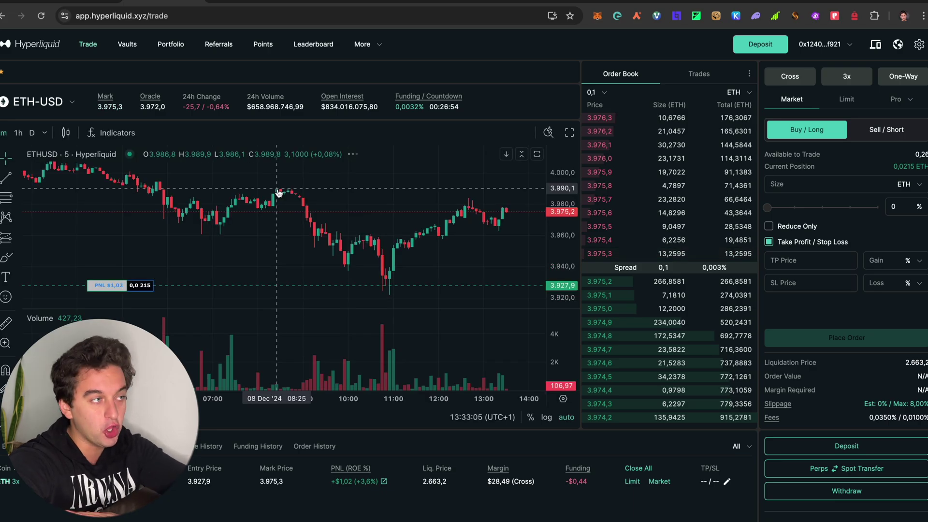
Check the active swap order in Mantis, and return to Hyperliquid to view the points and portfolio pages
{"action": "left_click", "coordinate": [76, 2]}
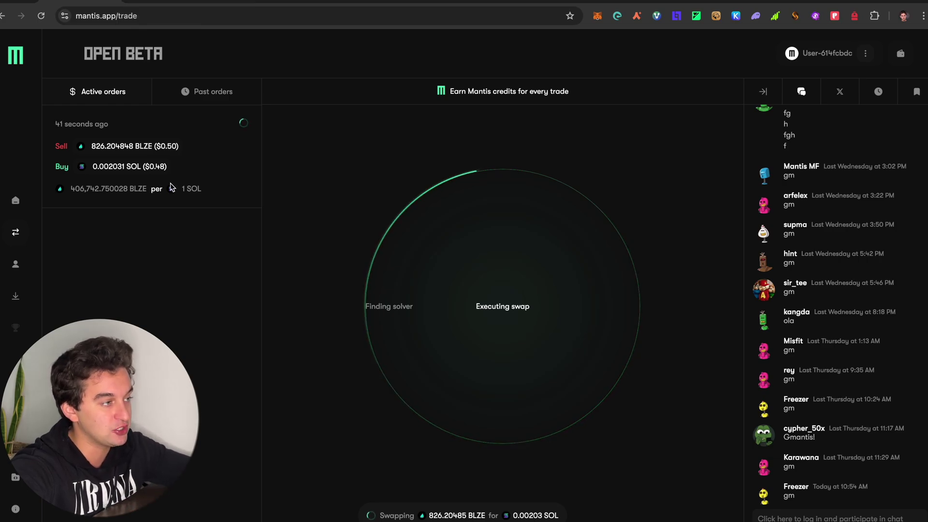
{"action": "left_click", "coordinate": [148, 2]}
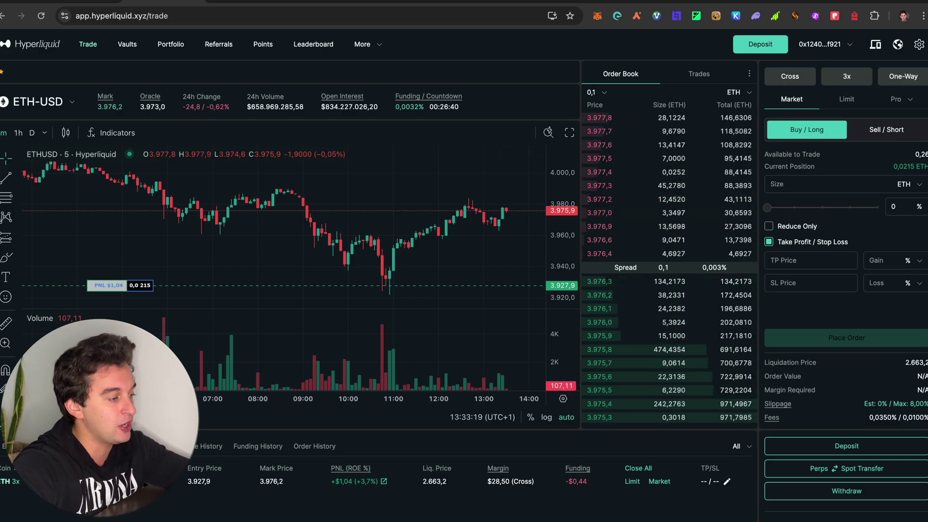
{"action": "left_click", "coordinate": [264, 47]}
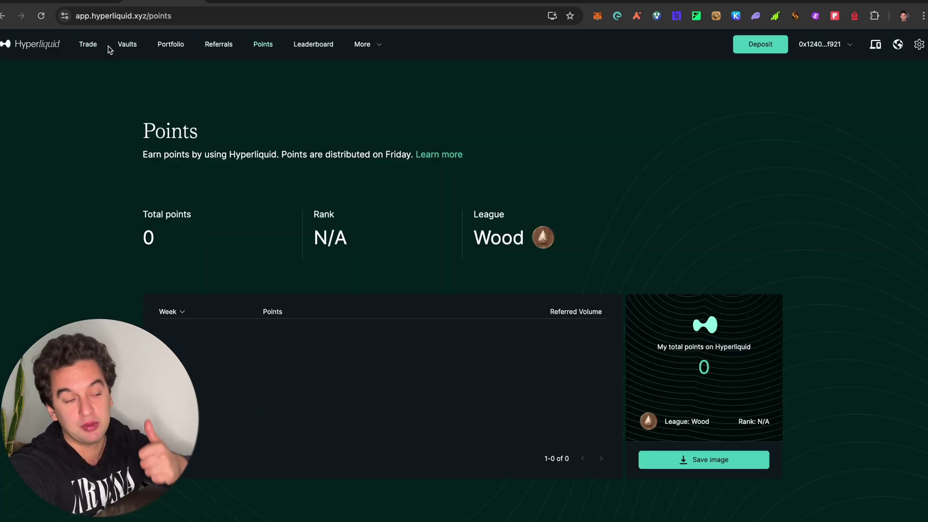
{"action": "left_click", "coordinate": [166, 45]}
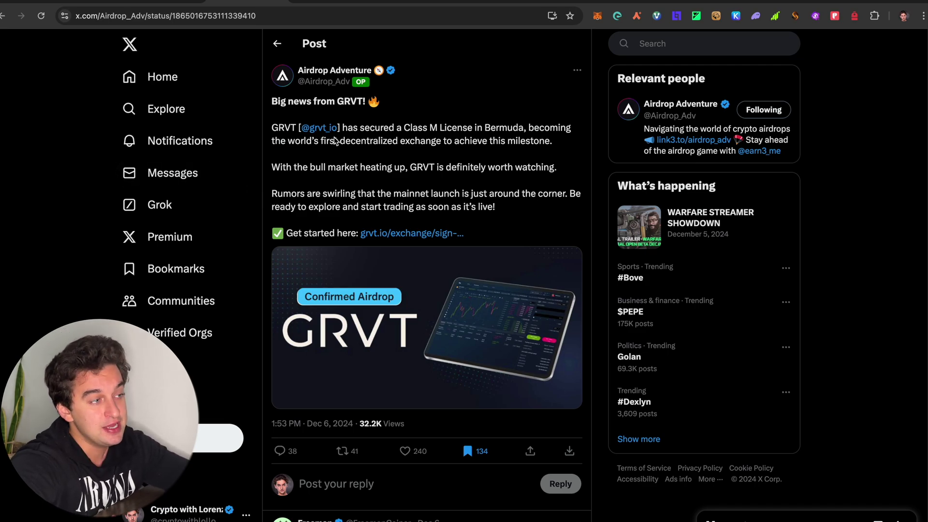
Read the X post about GRVT's Class M License in Bermuda, highlighting the sentence on the decentralized exchange milestone
{"action": "left_click_drag", "start_coordinate": [359, 127], "coordinate": [411, 144]}
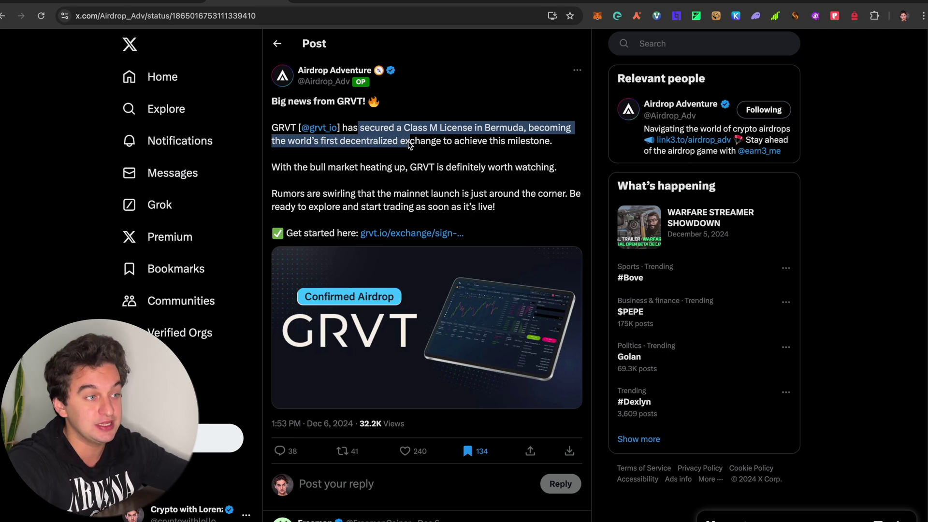
{"action": "left_click", "coordinate": [326, 143]}
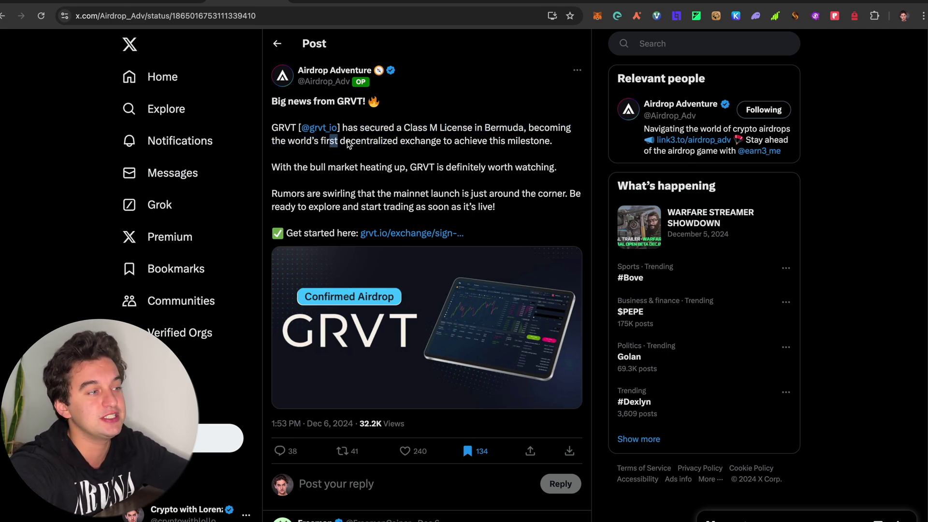
{"action": "left_click_drag", "start_coordinate": [330, 141], "coordinate": [473, 142]}
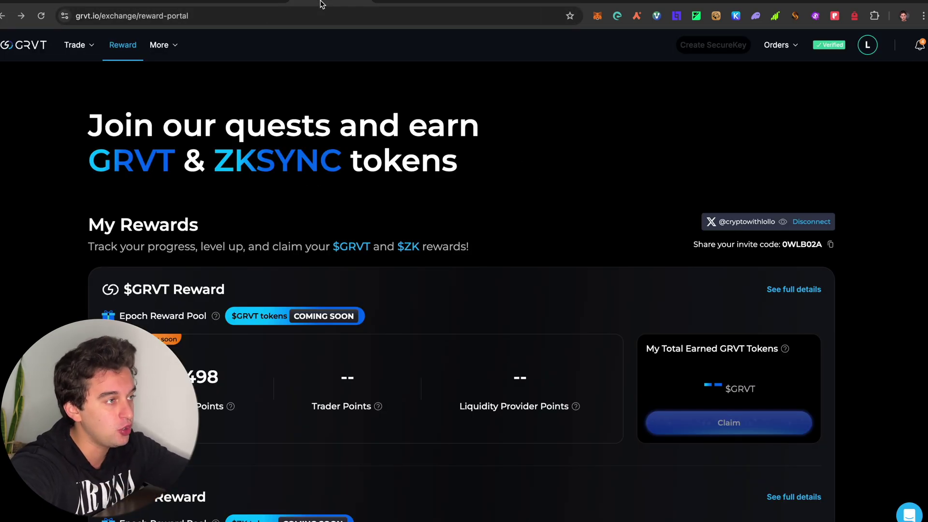
Examine the GRVT reward portal, from the ecosystem points and Mystery Box sections to the Task Board
{"action": "scroll", "coordinate": [310, 48], "scroll_direction": "down", "scroll_amount": 3}
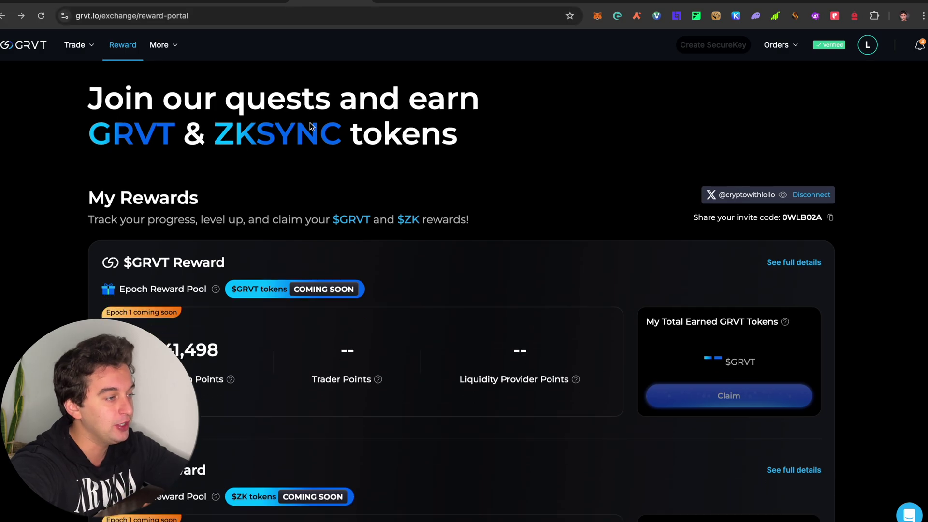
{"action": "left_click_drag", "start_coordinate": [180, 257], "coordinate": [167, 260]}
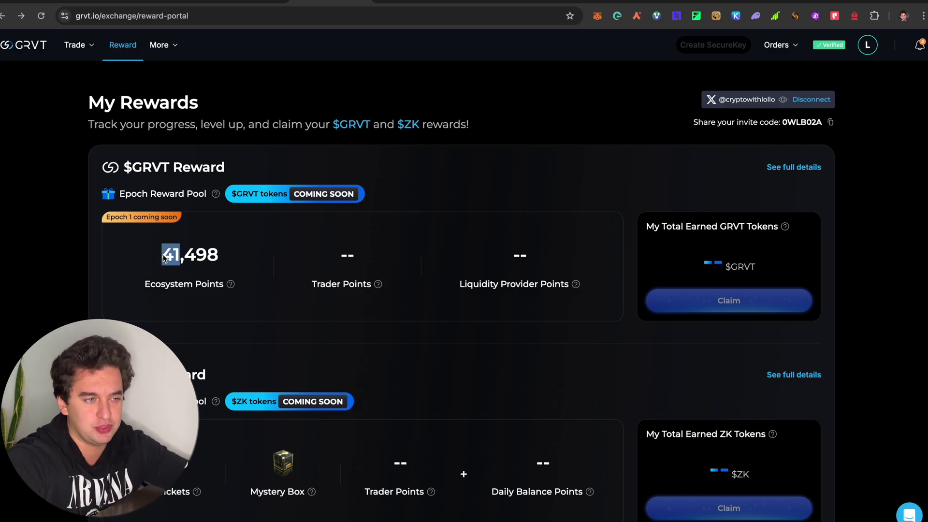
{"action": "left_click", "coordinate": [180, 250]}
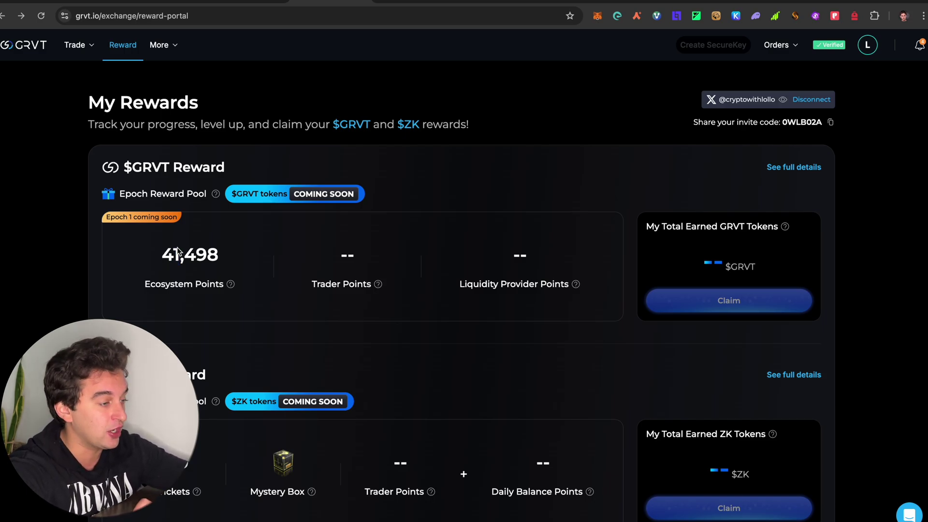
{"action": "scroll", "coordinate": [180, 250], "scroll_direction": "down", "scroll_amount": 5}
{"action": "scroll", "coordinate": [180, 251], "scroll_direction": "down", "scroll_amount": 10}
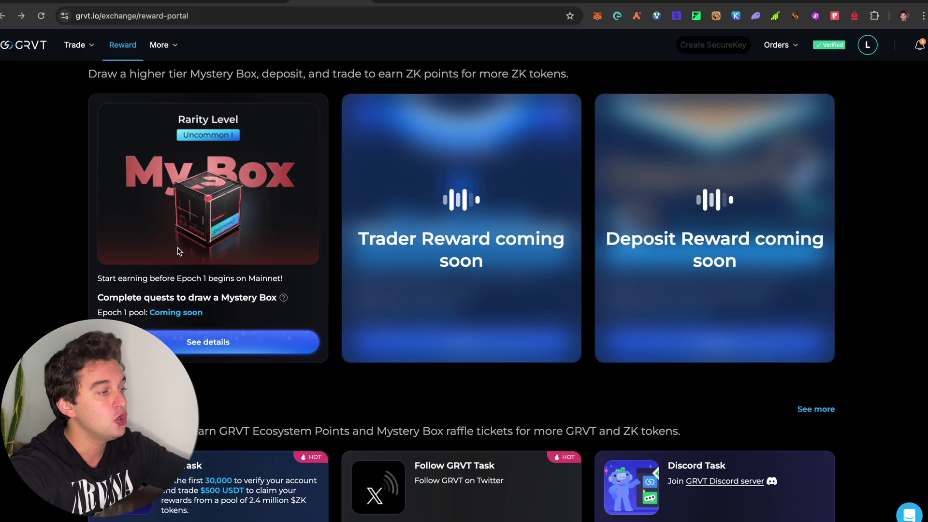
{"action": "scroll", "coordinate": [216, 276], "scroll_direction": "down", "scroll_amount": 7}
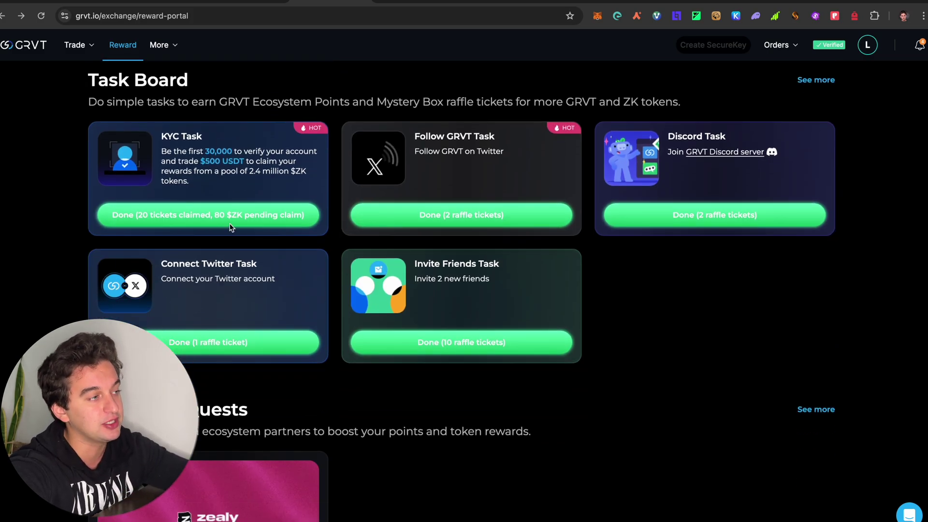
Highlight the KYC Task heading on the GRVT Task Board, rechecking the X post about GRVT's license in between
{"action": "left_click_drag", "start_coordinate": [165, 137], "coordinate": [209, 140]}
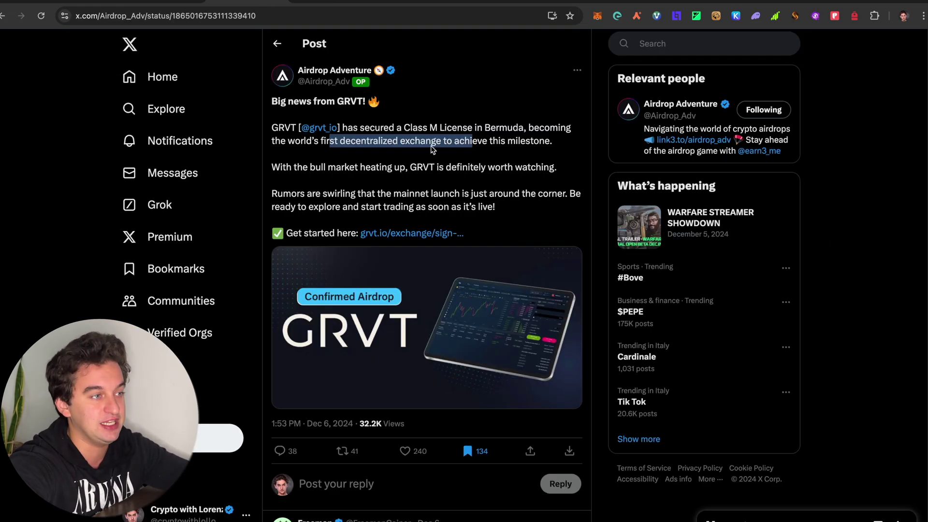
{"action": "left_click", "coordinate": [380, 137]}
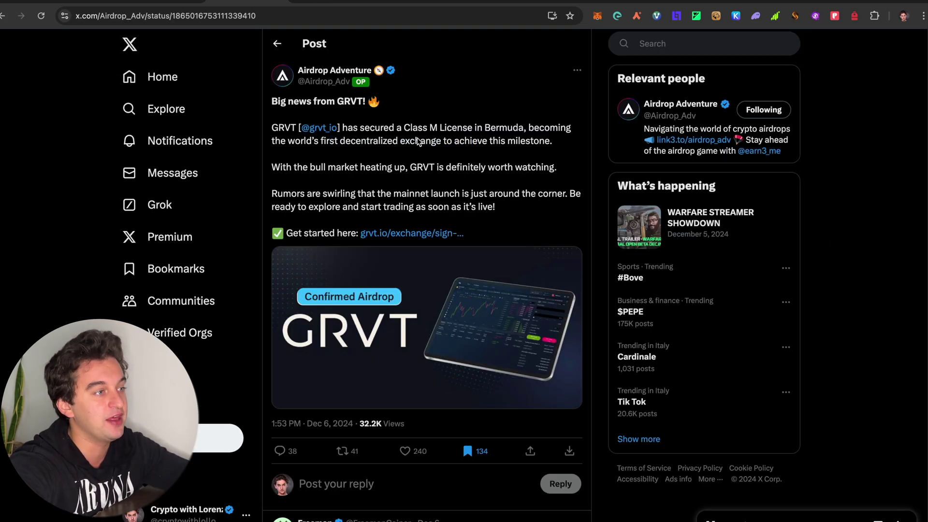
{"action": "left_click", "coordinate": [323, 4]}
{"action": "left_click_drag", "start_coordinate": [167, 137], "coordinate": [203, 143]}
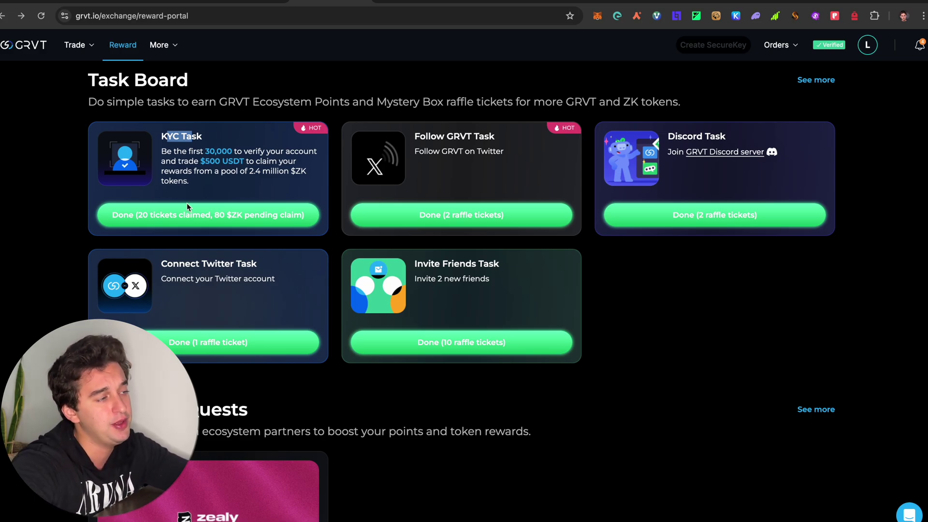
{"action": "left_click_drag", "start_coordinate": [162, 138], "coordinate": [202, 142]}
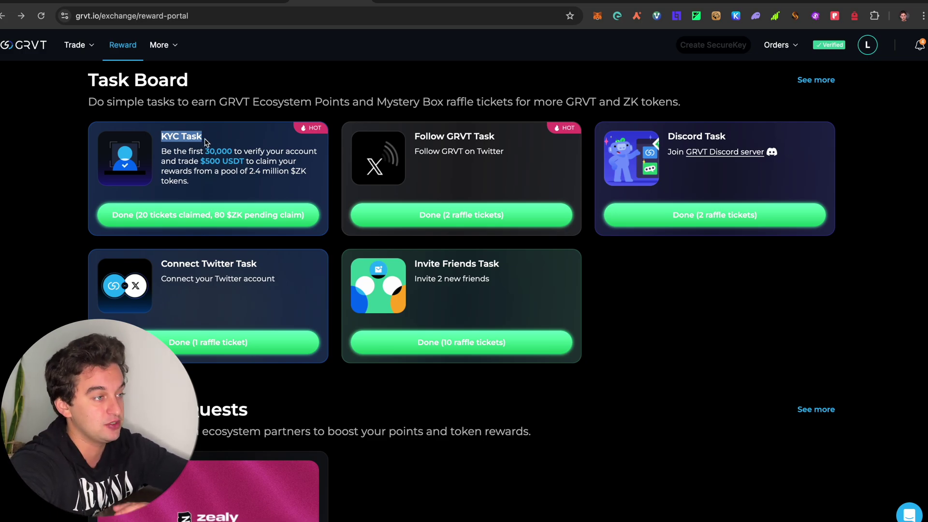
Return to the X post about GRVT and highlight the lines about the rumored mainnet launch and trading
{"action": "scroll", "coordinate": [356, 145], "scroll_direction": "up", "scroll_amount": 7}
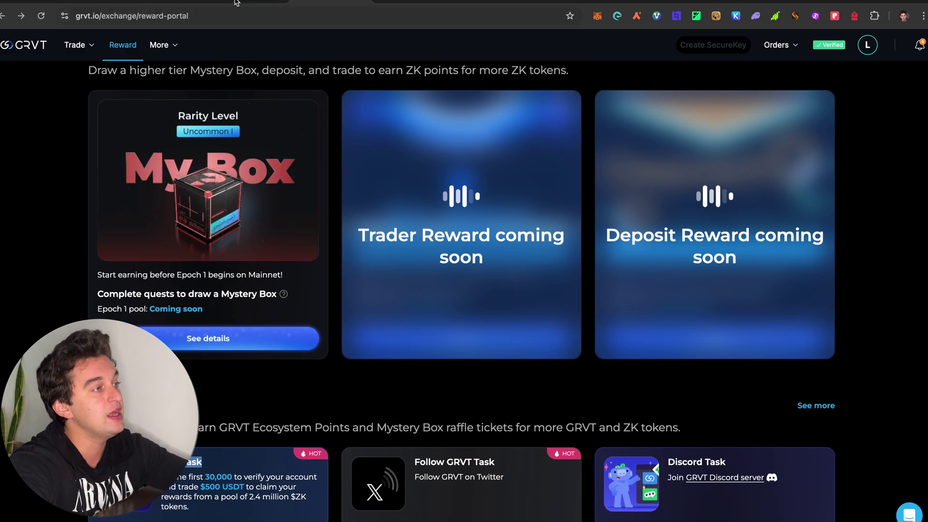
{"action": "left_click", "coordinate": [235, 2]}
{"action": "scroll", "coordinate": [432, 199], "scroll_direction": "down", "scroll_amount": 7}
{"action": "scroll", "coordinate": [431, 198], "scroll_direction": "down", "scroll_amount": 4}
{"action": "scroll", "coordinate": [432, 199], "scroll_direction": "up", "scroll_amount": 10}
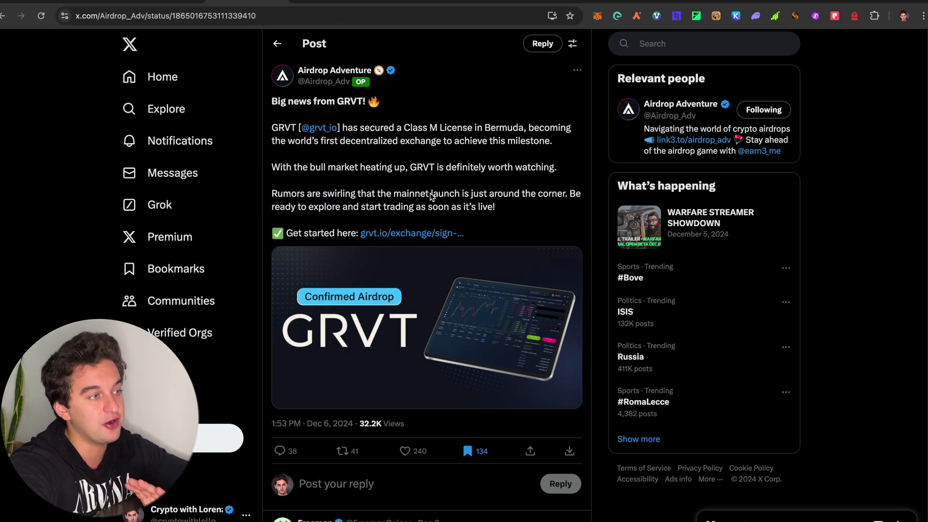
{"action": "left_click_drag", "start_coordinate": [315, 196], "coordinate": [530, 207]}
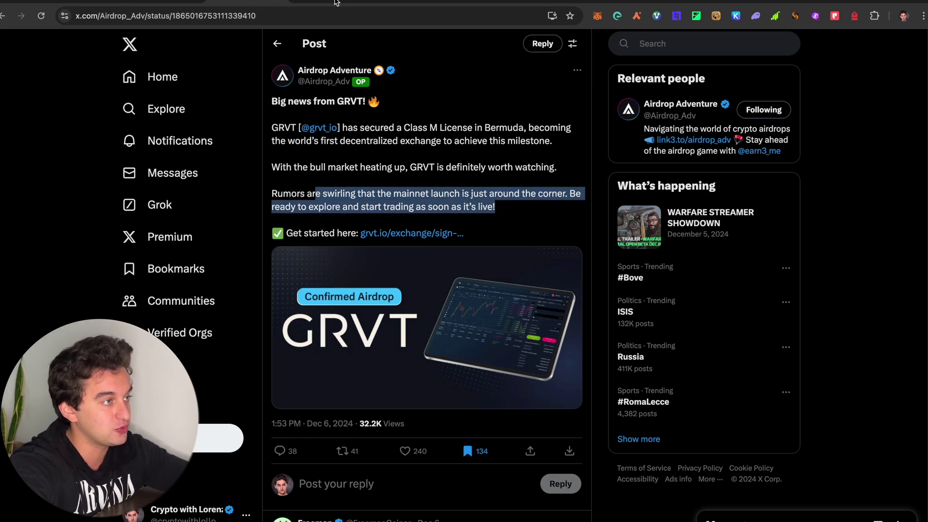
View the My Rewards section of the GRVT reward portal, and return to the X post to clear its text highlight
{"action": "left_click", "coordinate": [337, 4]}
{"action": "scroll", "coordinate": [477, 274], "scroll_direction": "up", "scroll_amount": 12}
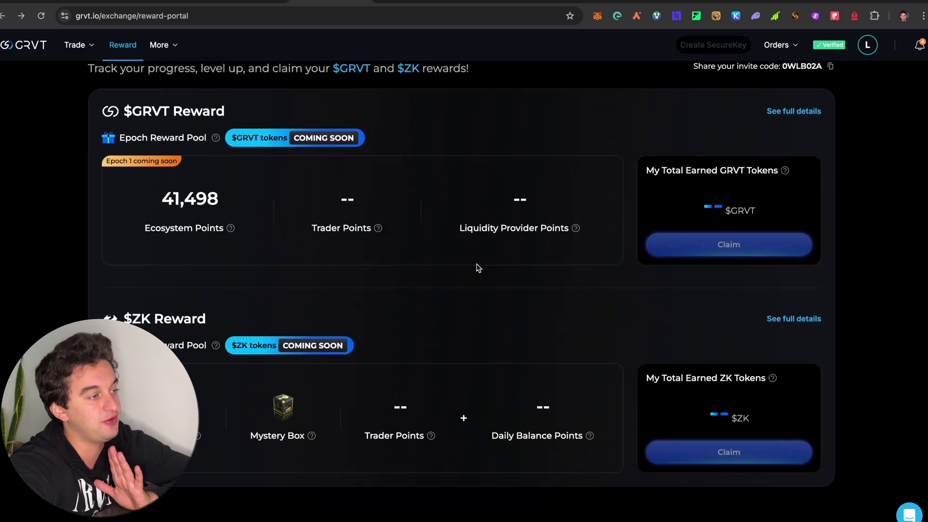
{"action": "scroll", "coordinate": [428, 268], "scroll_direction": "up", "scroll_amount": 5}
{"action": "key", "text": "ctrl+shift+Tab"}
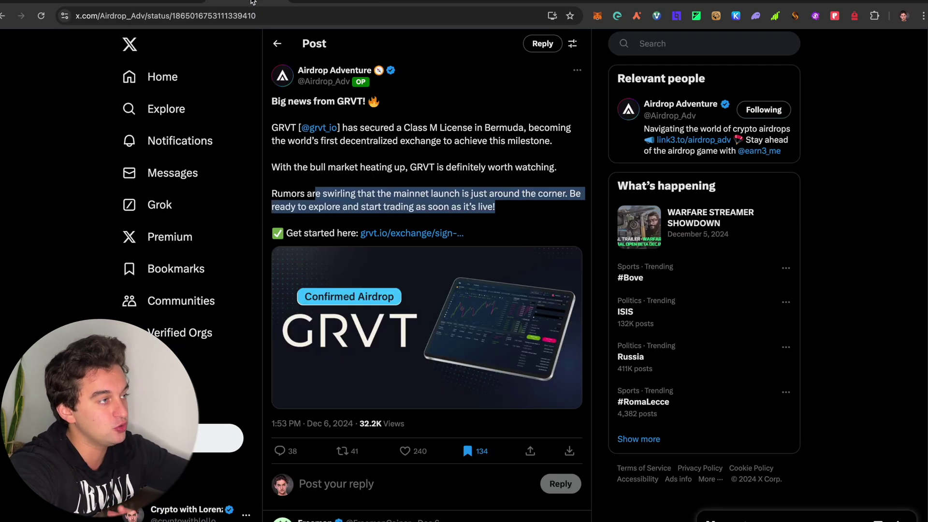
{"action": "left_click", "coordinate": [424, 178]}
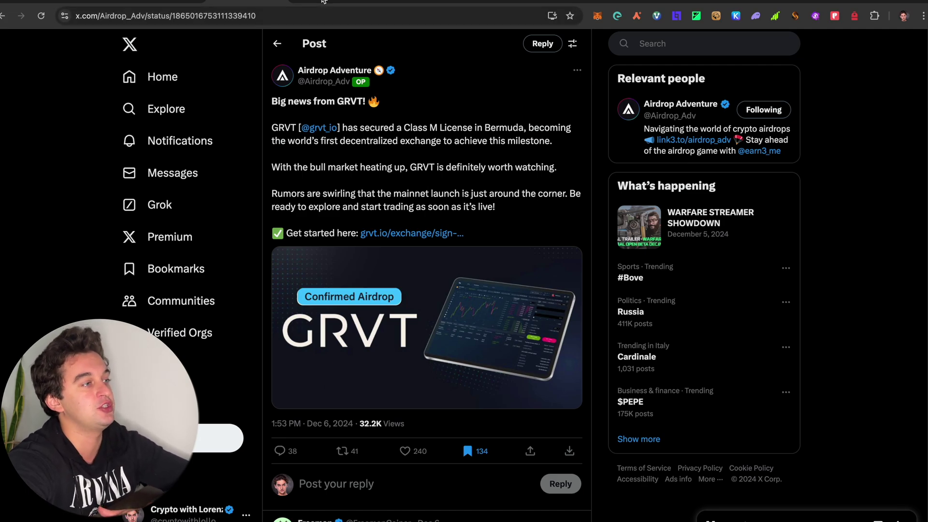
Review the whole GRVT reward portal, from the $GRVT and $ZK rewards through the quests and Task Board
{"action": "left_click", "coordinate": [324, 3]}
{"action": "scroll", "coordinate": [387, 312], "scroll_direction": "down", "scroll_amount": 5}
{"action": "scroll", "coordinate": [387, 314], "scroll_direction": "down", "scroll_amount": 6}
{"action": "scroll", "coordinate": [387, 314], "scroll_direction": "up", "scroll_amount": 8}
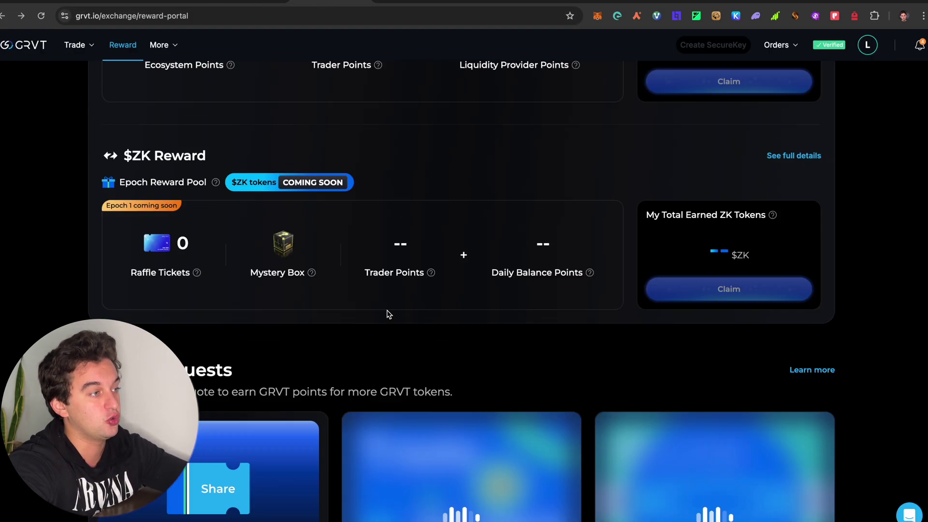
{"action": "scroll", "coordinate": [320, 407], "scroll_direction": "down", "scroll_amount": 8}
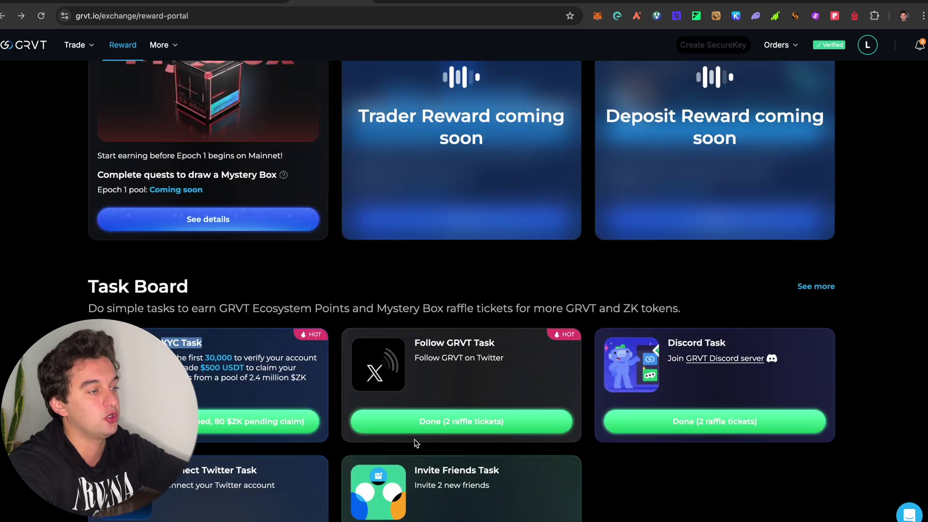
{"action": "scroll", "coordinate": [414, 441], "scroll_direction": "down", "scroll_amount": 7}
{"action": "scroll", "coordinate": [274, 334], "scroll_direction": "down", "scroll_amount": 8}
{"action": "scroll", "coordinate": [276, 334], "scroll_direction": "up", "scroll_amount": 15}
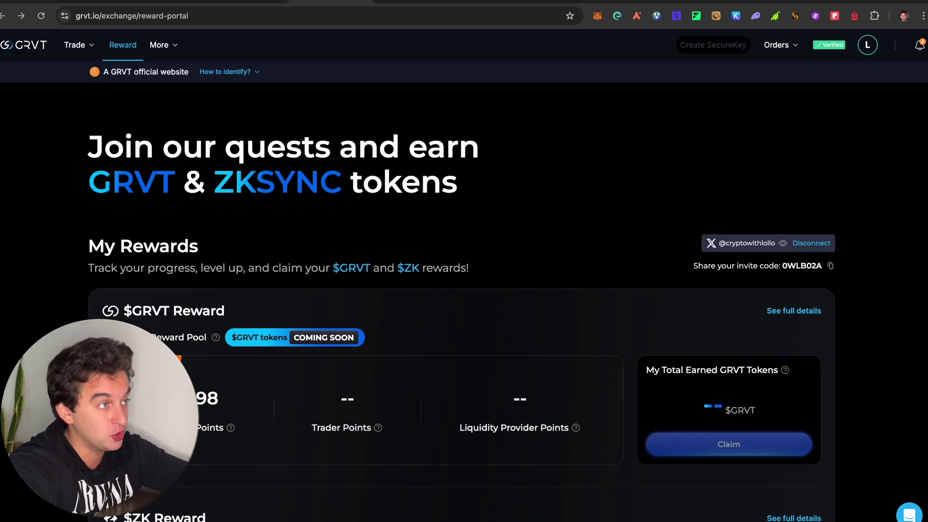
Switch to the Usual Airdrop Checker and connect the Phantom wallet, approving the connection request
{"action": "key", "text": "ctrl+Tab"}
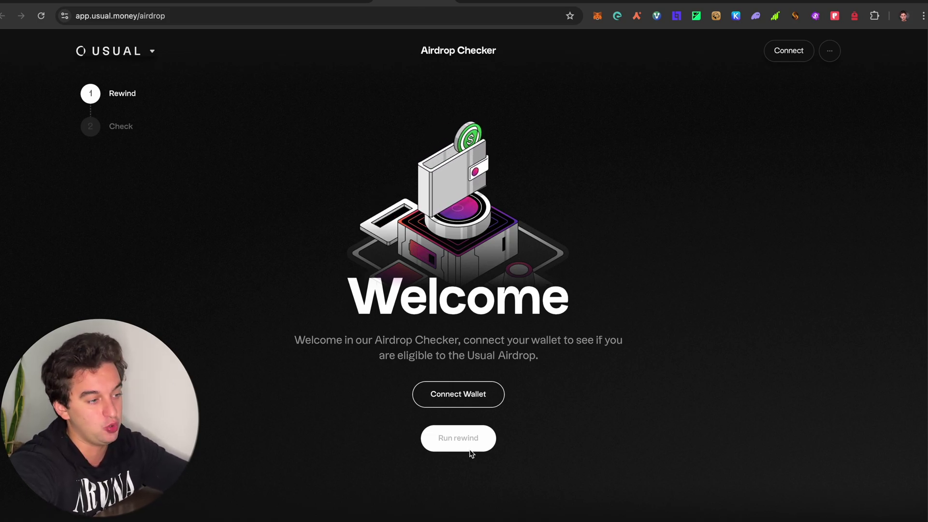
{"action": "left_click", "coordinate": [472, 395]}
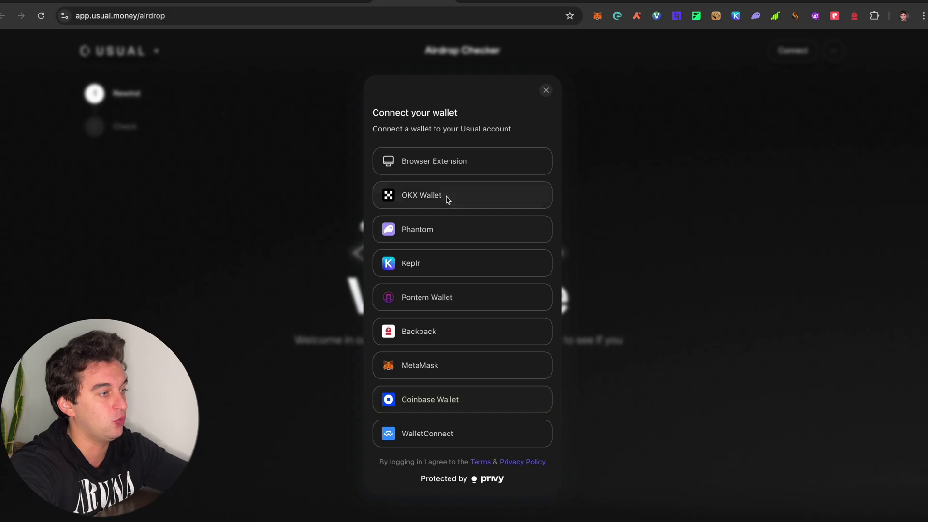
{"action": "left_click", "coordinate": [453, 228]}
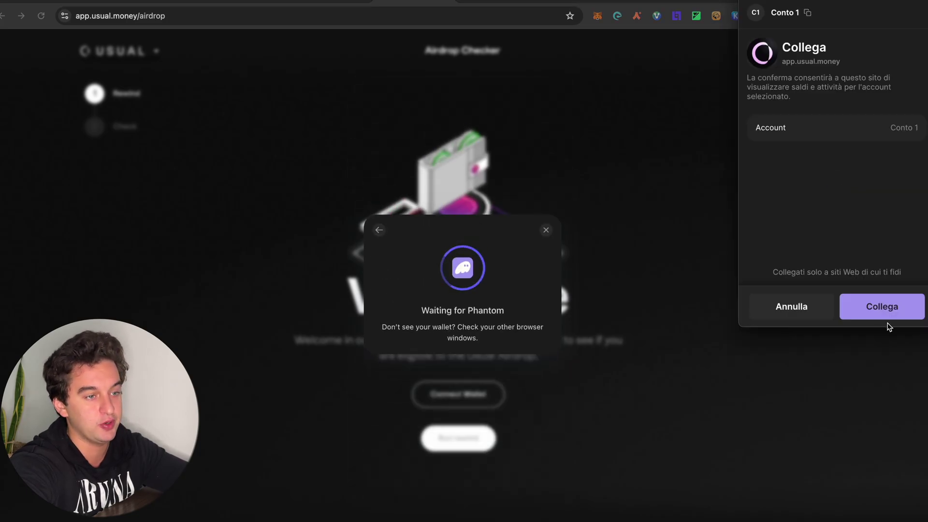
{"action": "left_click", "coordinate": [896, 305]}
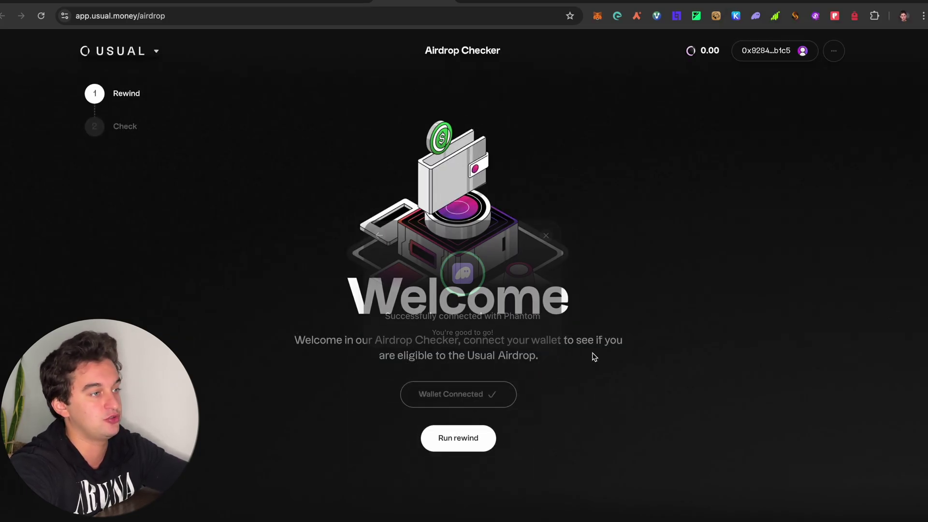
Run the Usual rewind and continue to the Check stage to see the connected wallet's airdrop eligibility
{"action": "left_click", "coordinate": [472, 446]}
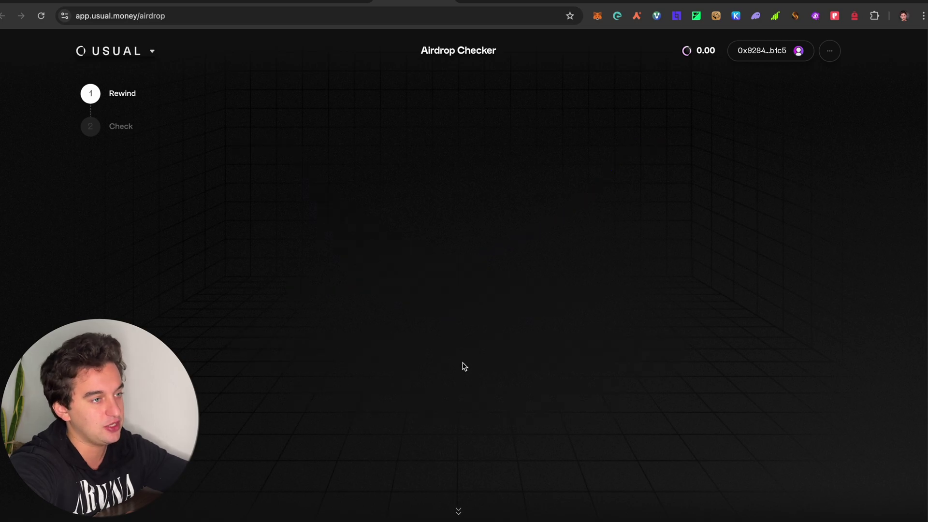
{"action": "scroll", "coordinate": [487, 347], "scroll_direction": "down", "scroll_amount": 5}
{"action": "left_click", "coordinate": [472, 434]}
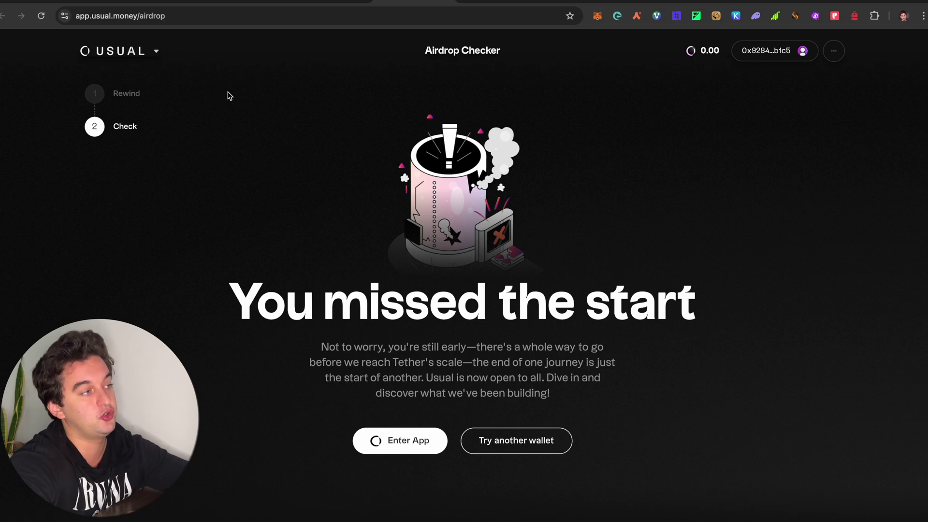
{"action": "left_click", "coordinate": [143, 54]}
{"action": "left_click", "coordinate": [382, 119]}
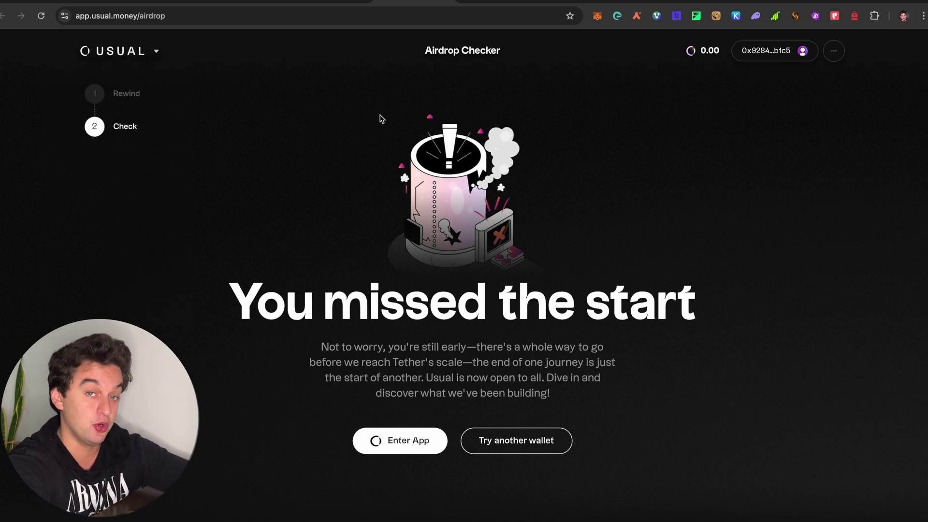
Switch to Nabla Finance's $NABLA airdrop post on X, highlight the word "Confirmed" and preview the project's profile
{"action": "key", "text": "ctrl+Tab"}
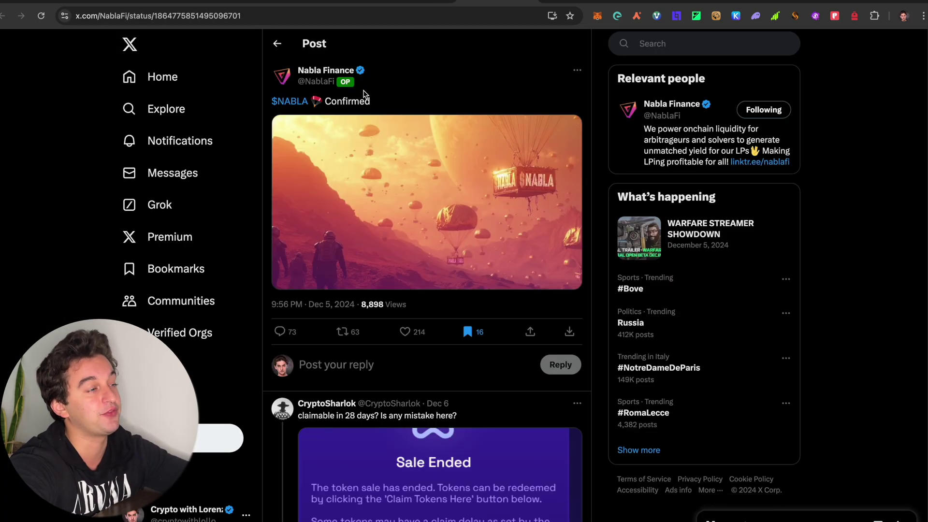
{"action": "left_click_drag", "start_coordinate": [400, 108], "coordinate": [325, 104]}
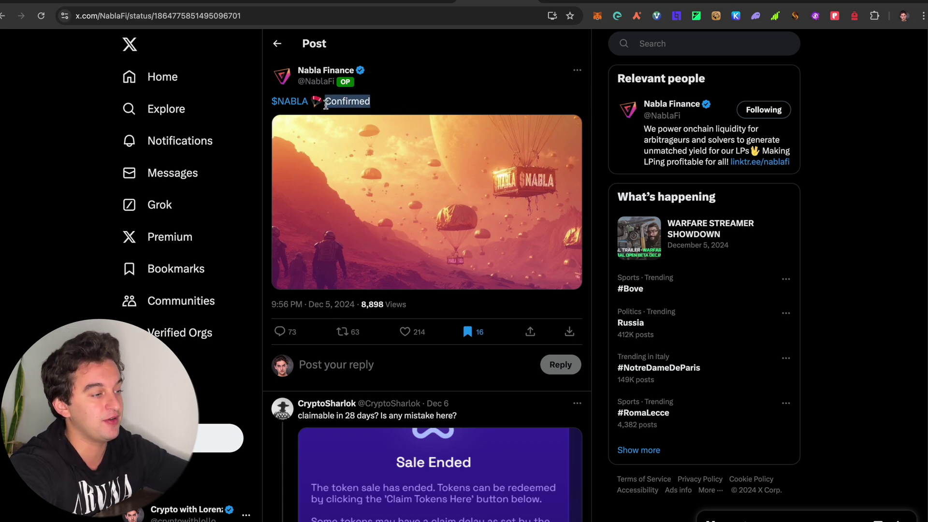
{"action": "left_click", "coordinate": [366, 105]}
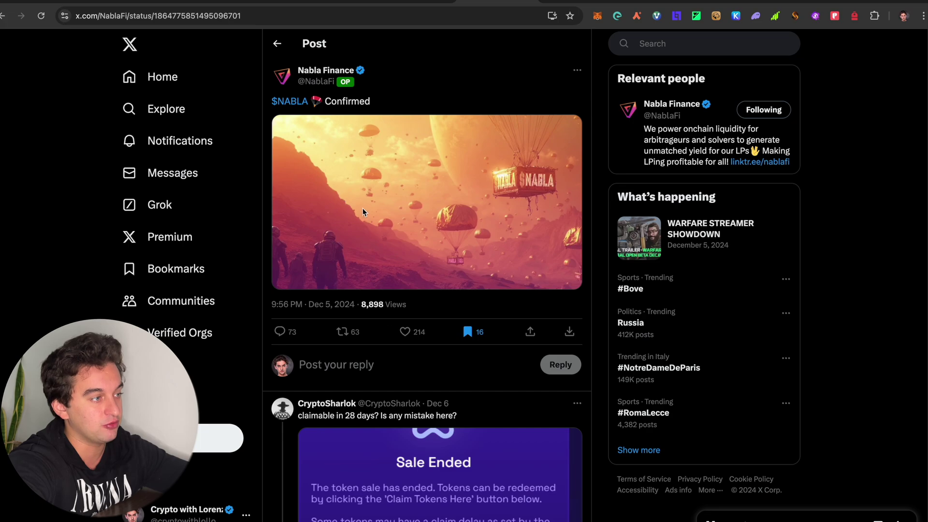
{"action": "mouse_move", "coordinate": [286, 78]}
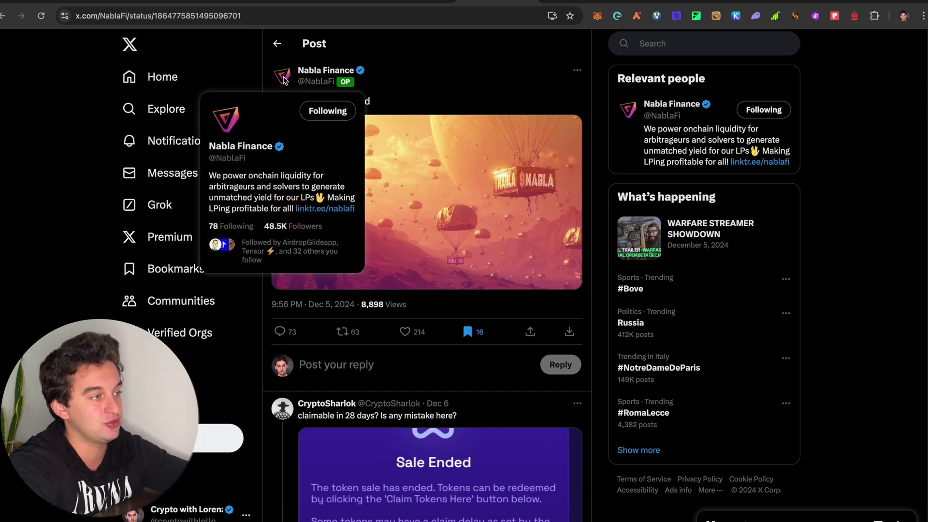
Read the replies under the Nabla Finance post, including the answers about token claims and $AMBER, and return to the post
{"action": "scroll", "coordinate": [480, 139], "scroll_direction": "down", "scroll_amount": 7}
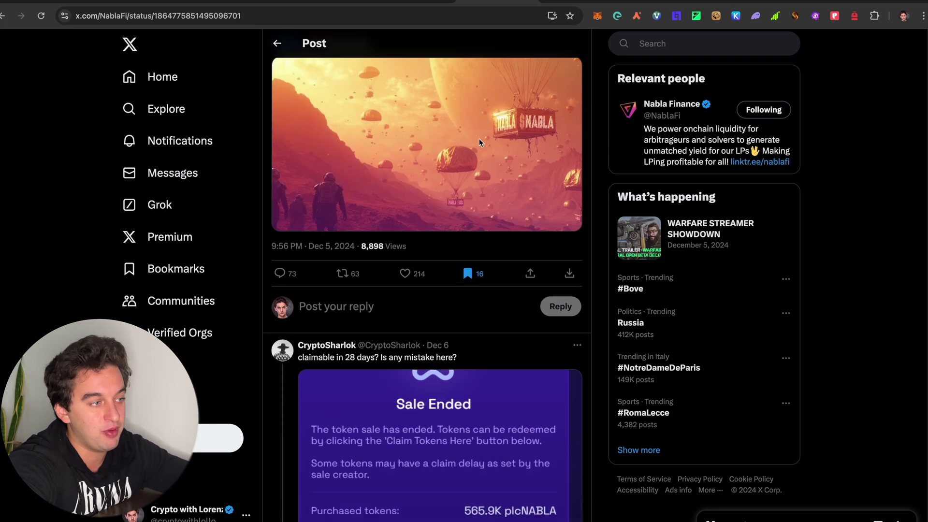
{"action": "scroll", "coordinate": [476, 139], "scroll_direction": "up", "scroll_amount": 1}
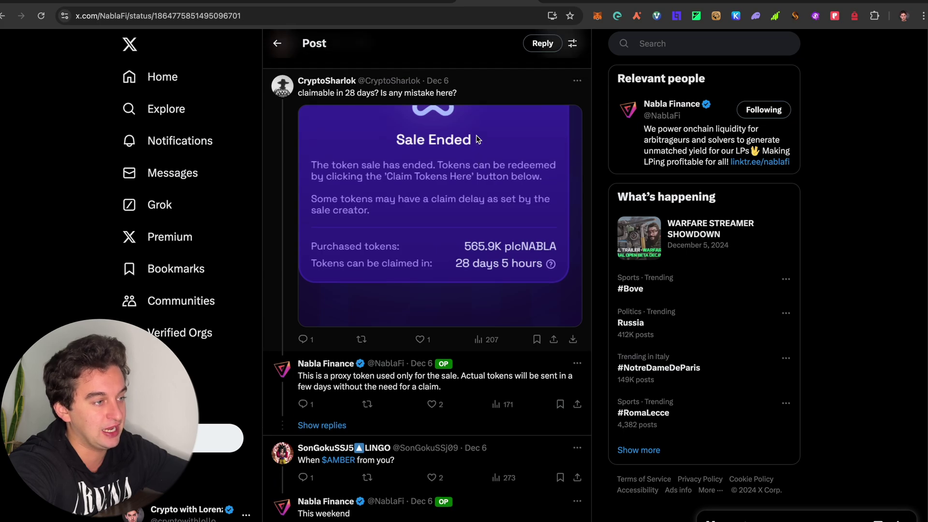
{"action": "scroll", "coordinate": [477, 139], "scroll_direction": "down", "scroll_amount": 2}
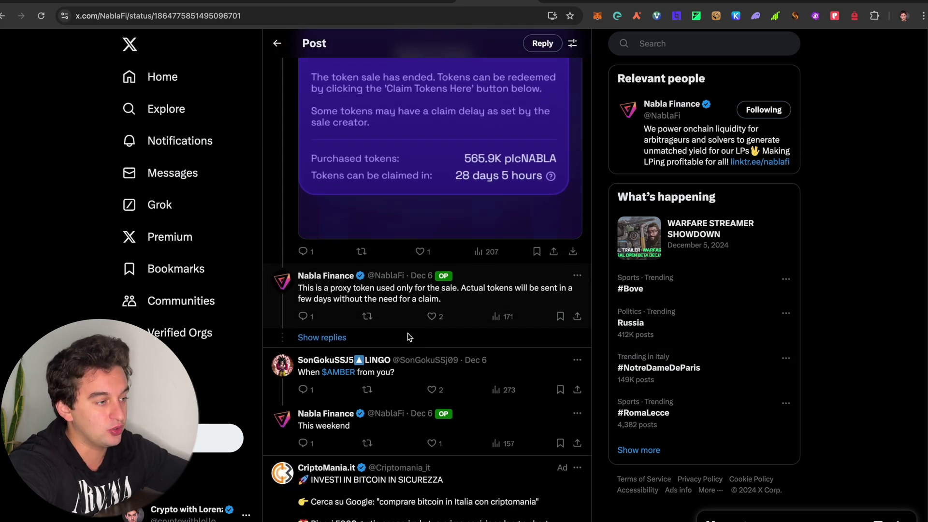
{"action": "scroll", "coordinate": [364, 339], "scroll_direction": "down", "scroll_amount": 2}
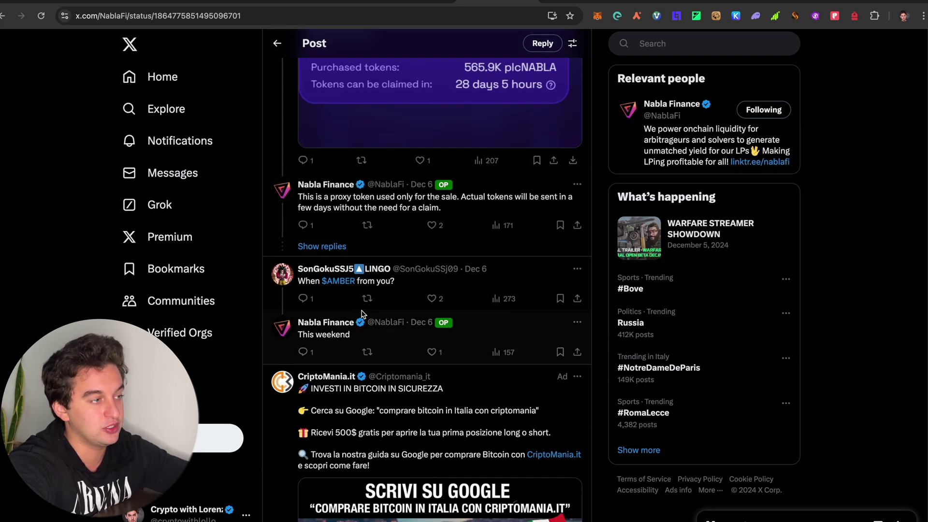
{"action": "scroll", "coordinate": [323, 341], "scroll_direction": "down", "scroll_amount": 2}
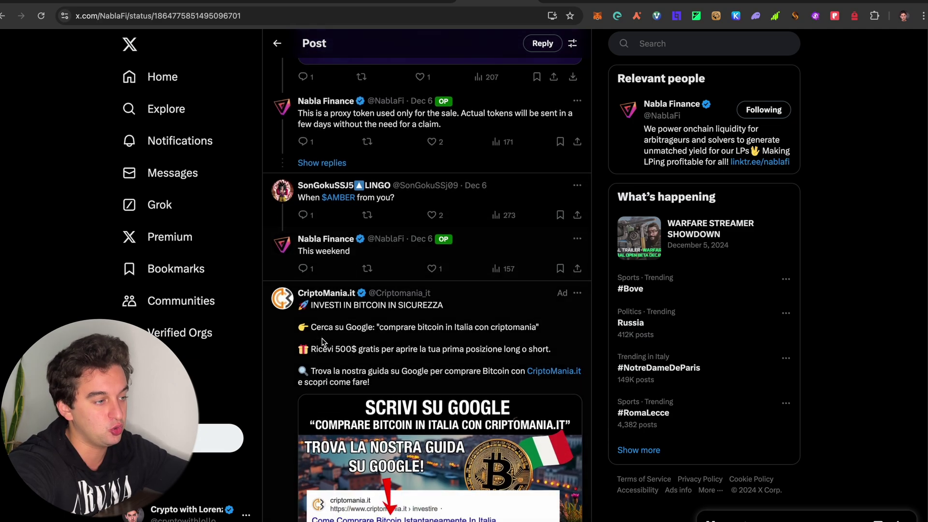
{"action": "scroll", "coordinate": [323, 341], "scroll_direction": "down", "scroll_amount": 7}
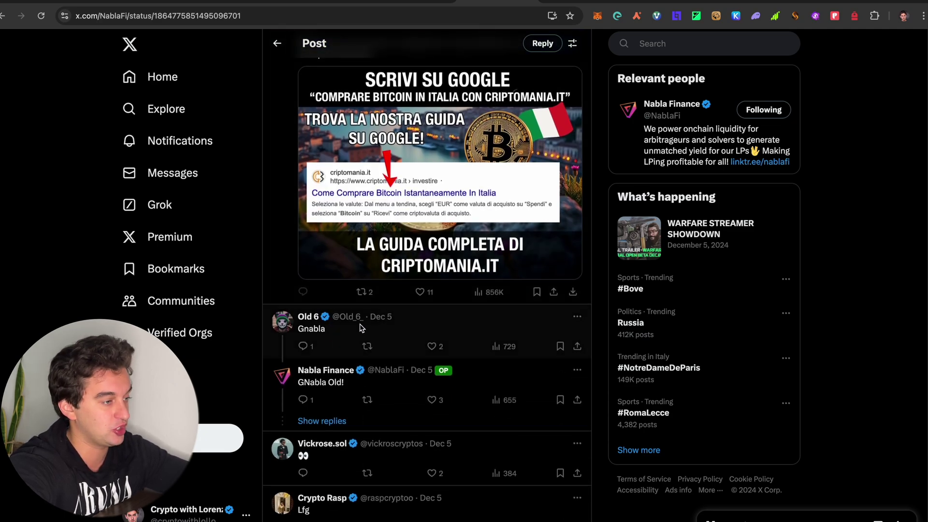
{"action": "scroll", "coordinate": [360, 329], "scroll_direction": "down", "scroll_amount": 3}
{"action": "scroll", "coordinate": [360, 328], "scroll_direction": "up", "scroll_amount": 15}
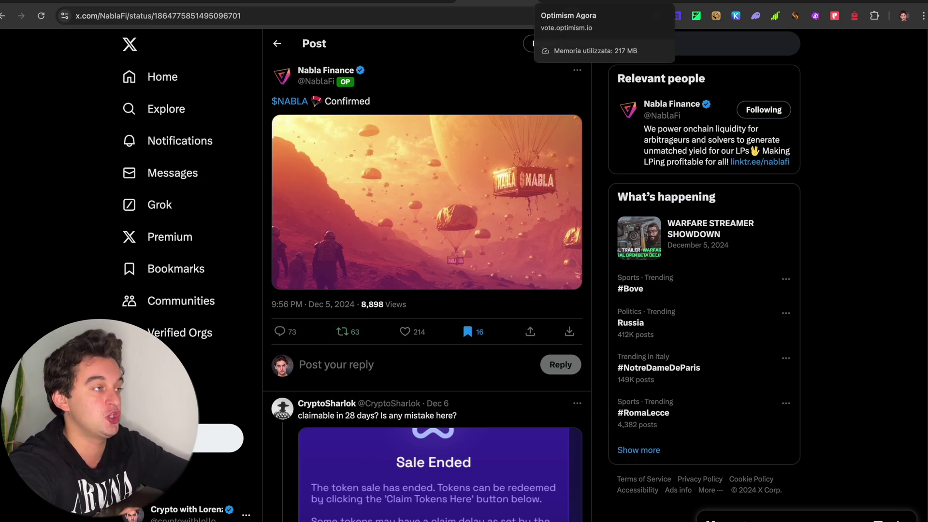
Switch to Optimism Agora, connect the MetaMask wallet and open the active Onchain Treasury Transfer Test proposal
{"action": "left_click", "coordinate": [576, 3]}
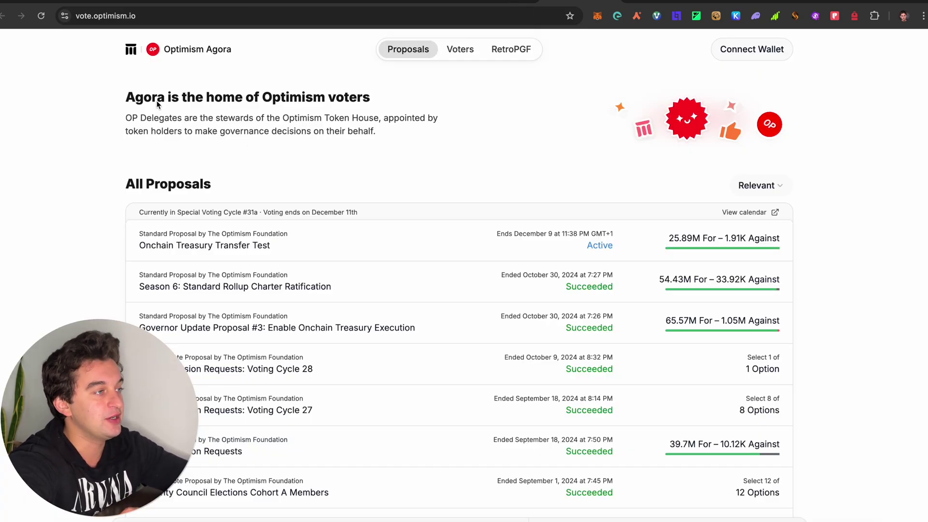
{"action": "left_click", "coordinate": [727, 47]}
{"action": "left_click", "coordinate": [468, 265]}
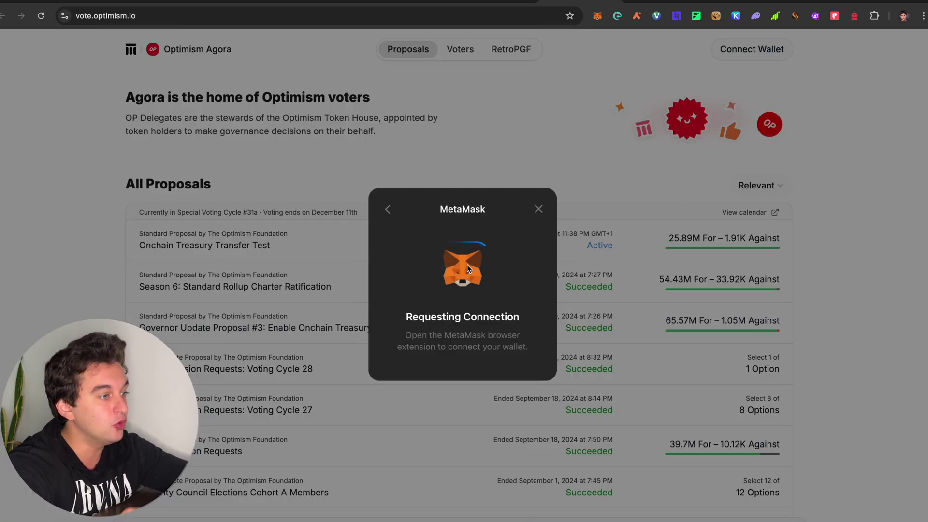
{"action": "left_click", "coordinate": [873, 300]}
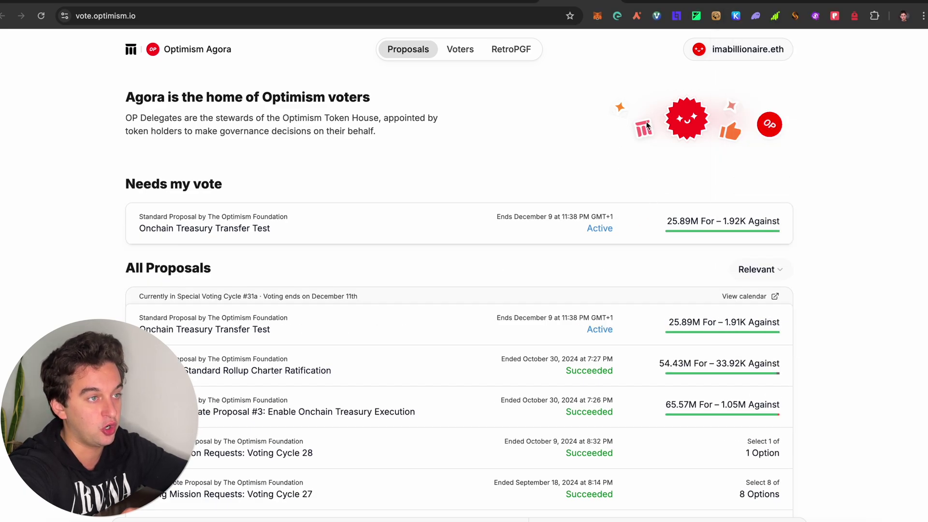
{"action": "left_click", "coordinate": [591, 229]}
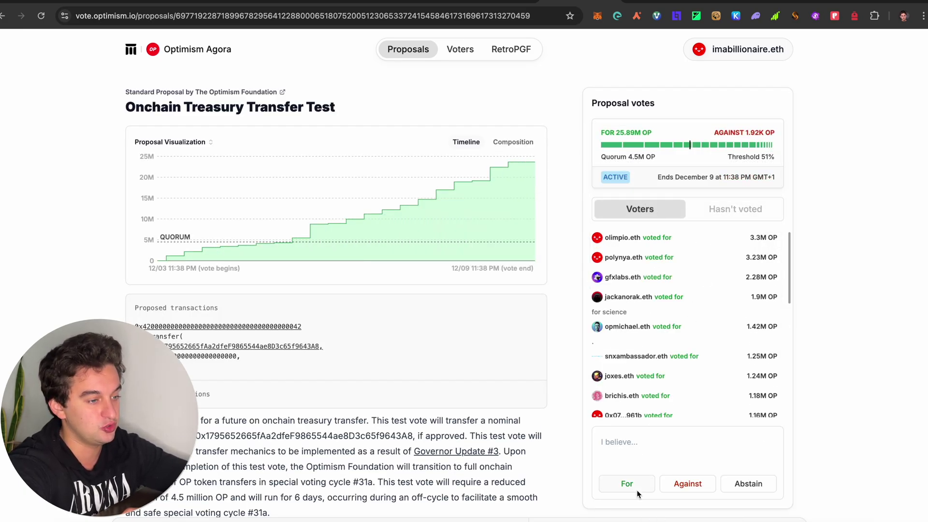
Try to cast a For vote on the Onchain Treasury Transfer Test proposal without giving a reason
{"action": "left_click", "coordinate": [637, 486]}
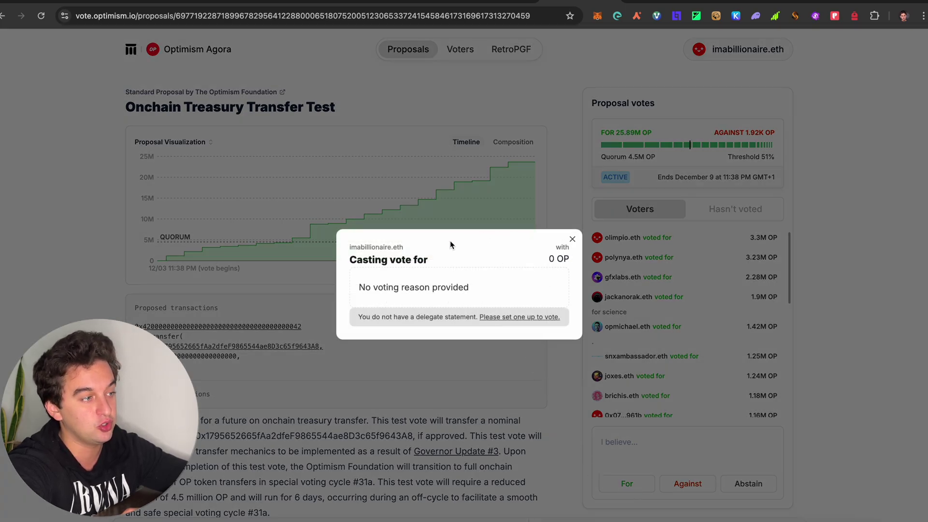
{"action": "left_click", "coordinate": [572, 239]}
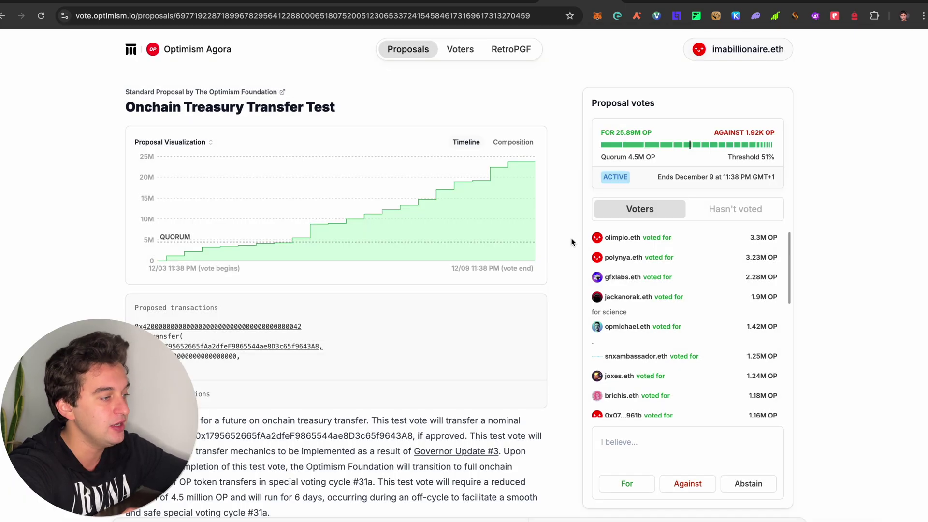
{"action": "scroll", "coordinate": [574, 241], "scroll_direction": "down", "scroll_amount": 2}
{"action": "scroll", "coordinate": [574, 241], "scroll_direction": "up", "scroll_amount": 2}
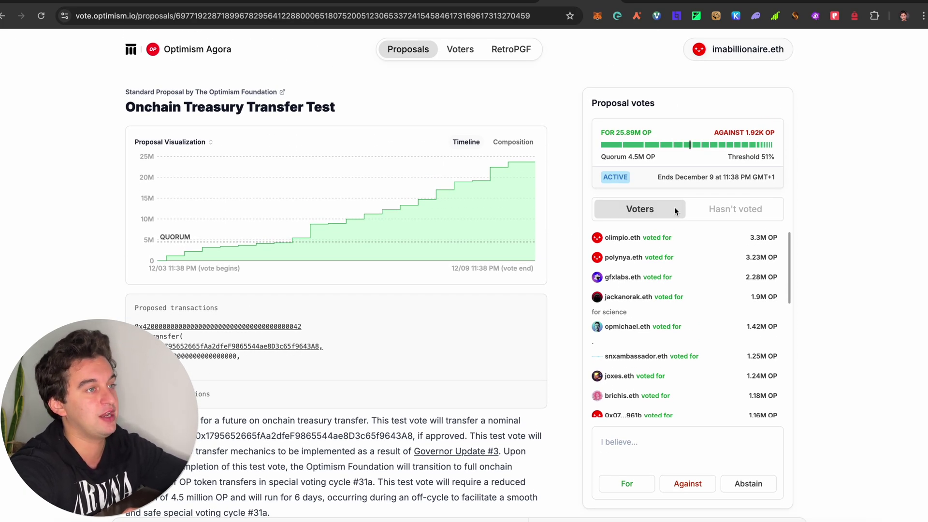
Switch to Atlas Protocol, set Optimism as the destination for the Arbitrum HyperLane bridge, and mint an NFT with wallet confirmation
{"action": "mouse_move", "coordinate": [616, 140]}
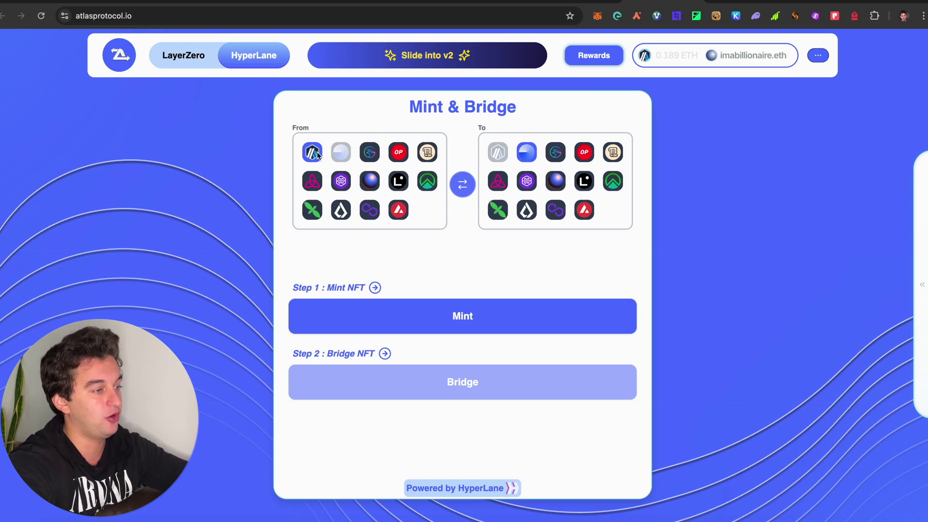
{"action": "left_click", "coordinate": [583, 154]}
{"action": "left_click", "coordinate": [454, 319]}
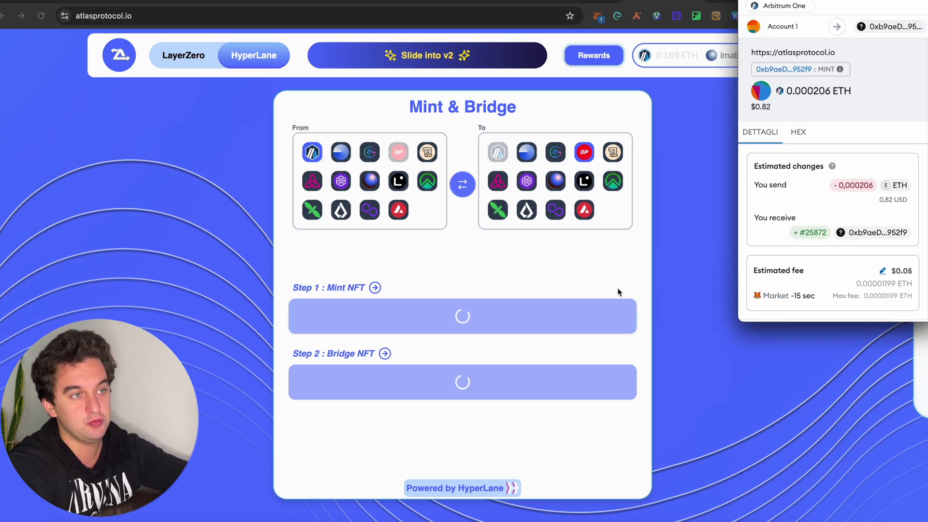
{"action": "scroll", "coordinate": [818, 162], "scroll_direction": "down", "scroll_amount": 1}
{"action": "left_click", "coordinate": [889, 307]}
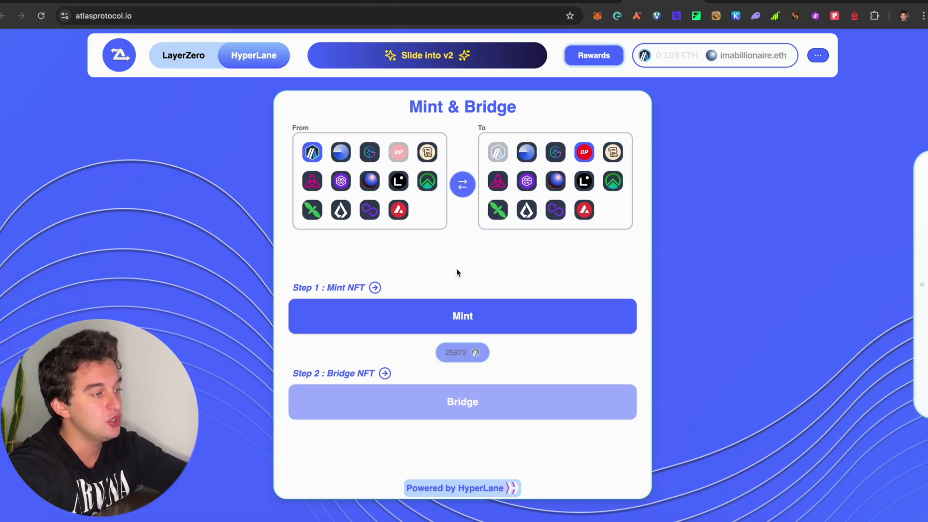
Mint a second HyperLane NFT on Arbitrum One and approve the transaction in the wallet
{"action": "left_click", "coordinate": [398, 329]}
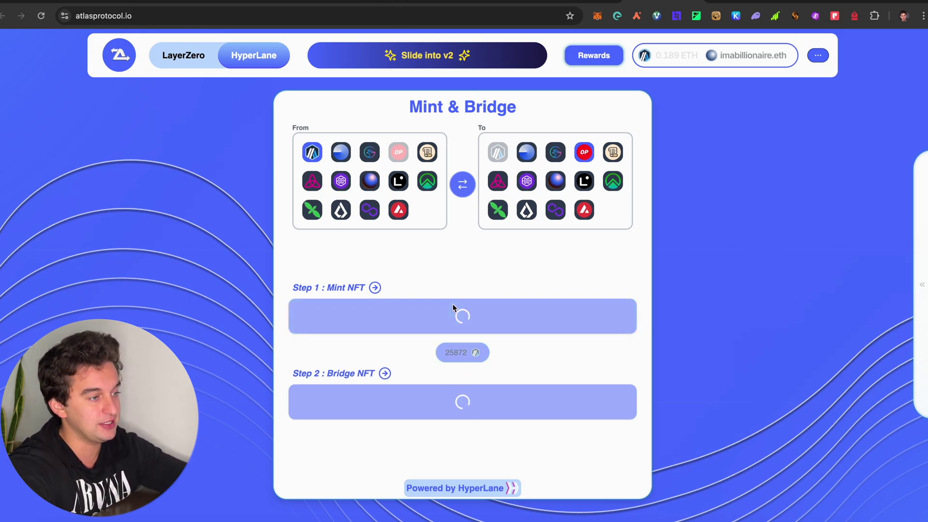
{"action": "scroll", "coordinate": [822, 256], "scroll_direction": "down", "scroll_amount": 2}
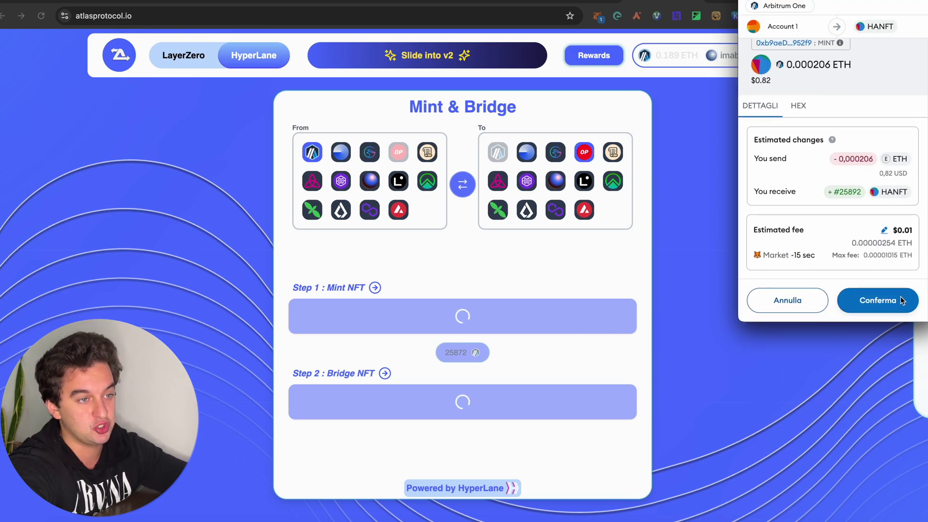
{"action": "left_click", "coordinate": [902, 300]}
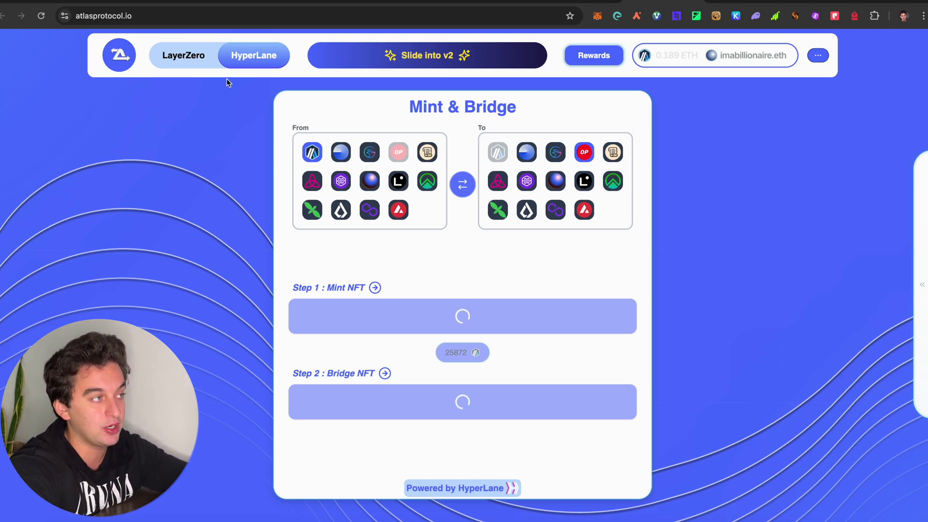
Switch to Mantis and open the My account page
{"action": "left_click", "coordinate": [41, 4]}
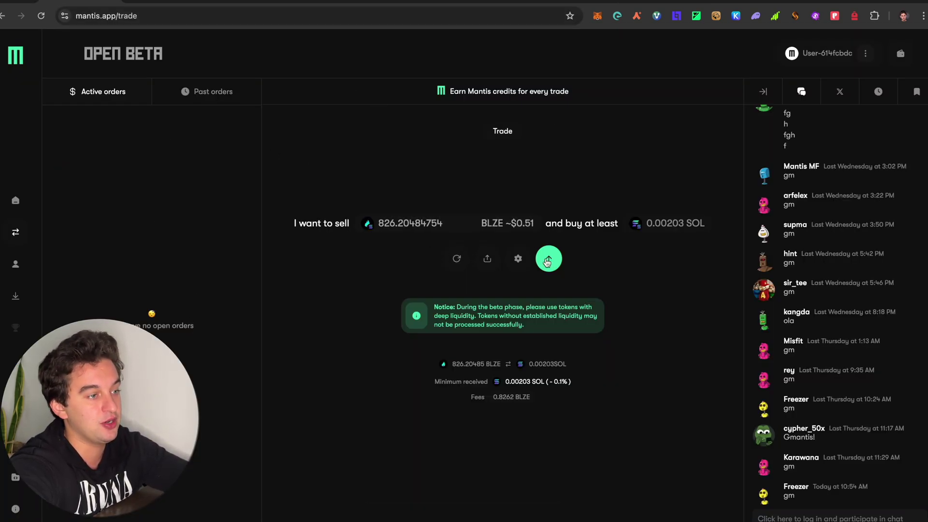
{"action": "left_click", "coordinate": [15, 264]}
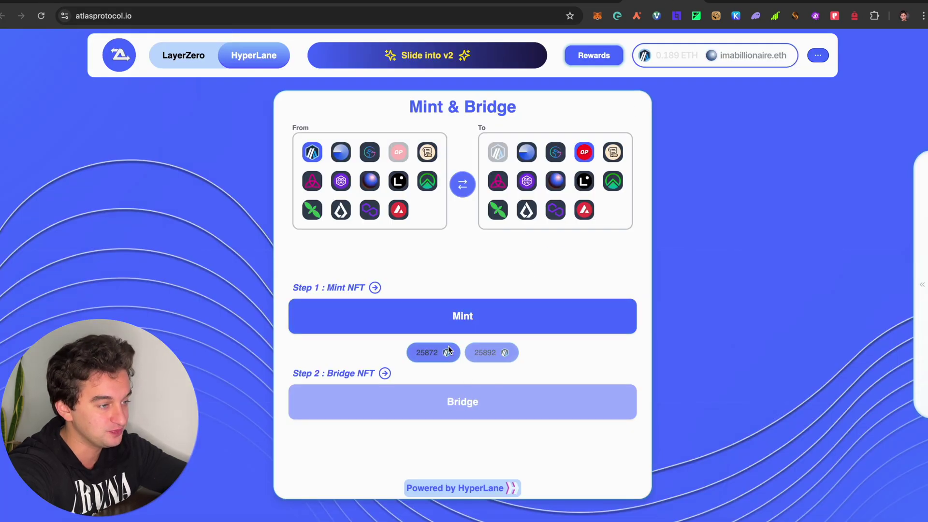
In Atlas Protocol, select NFT 25872, bridge it from Arbitrum to Optimism and approve the transaction in the wallet
{"action": "left_click", "coordinate": [449, 352]}
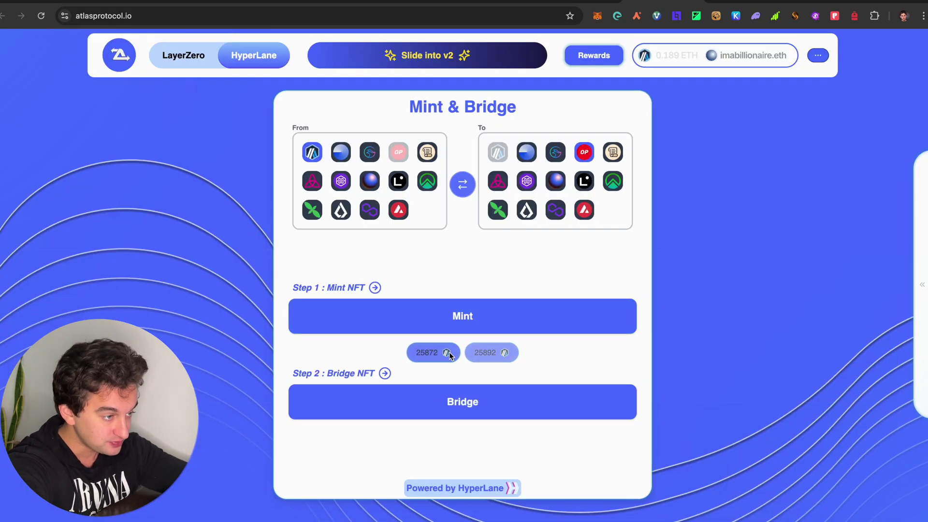
{"action": "left_click", "coordinate": [482, 354]}
{"action": "left_click", "coordinate": [443, 356]}
{"action": "left_click", "coordinate": [497, 403]}
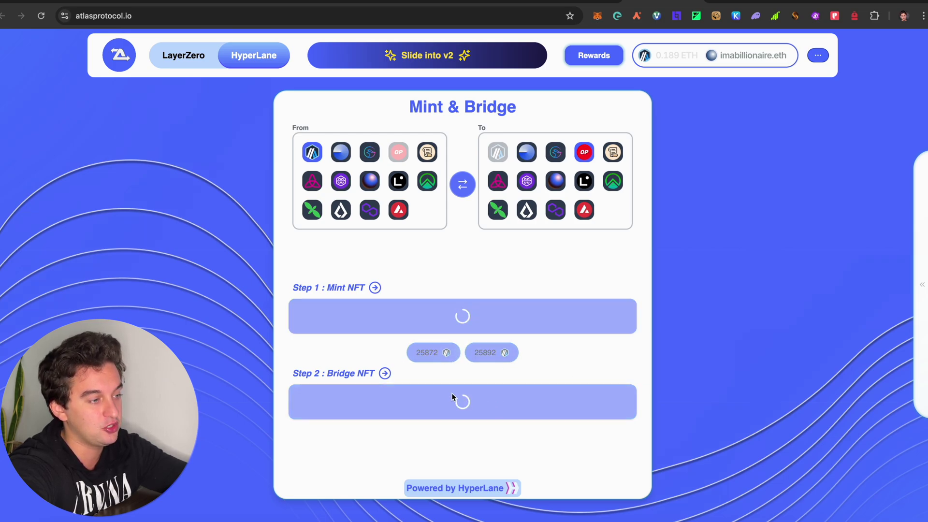
{"action": "scroll", "coordinate": [826, 230], "scroll_direction": "down", "scroll_amount": 1}
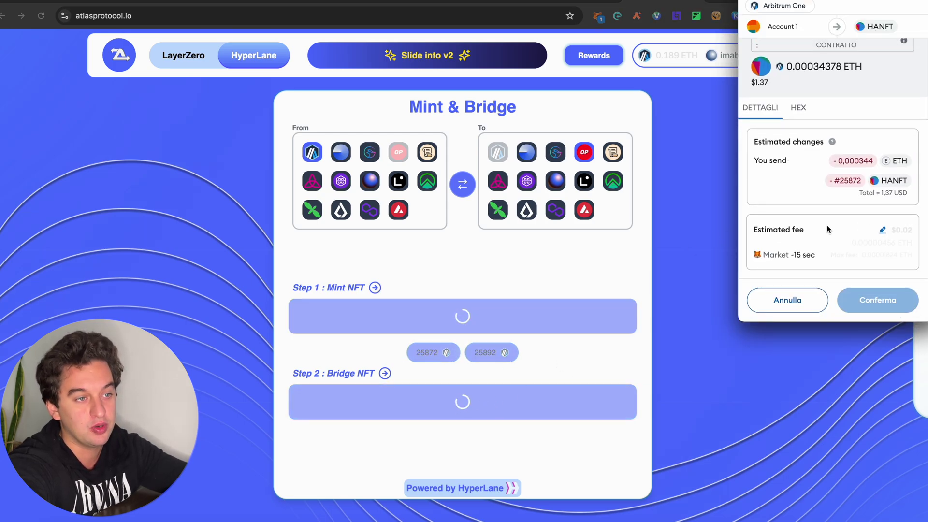
{"action": "left_click", "coordinate": [880, 303]}
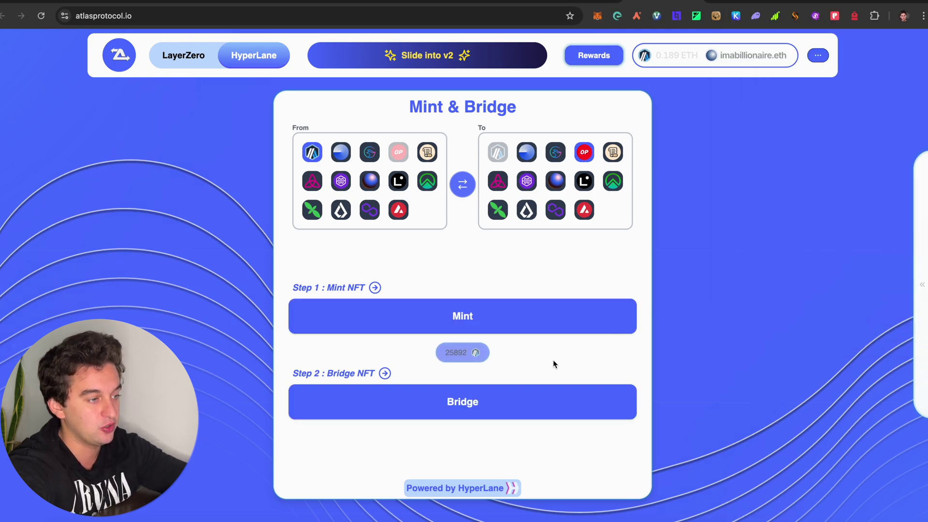
{"action": "left_click", "coordinate": [479, 402]}
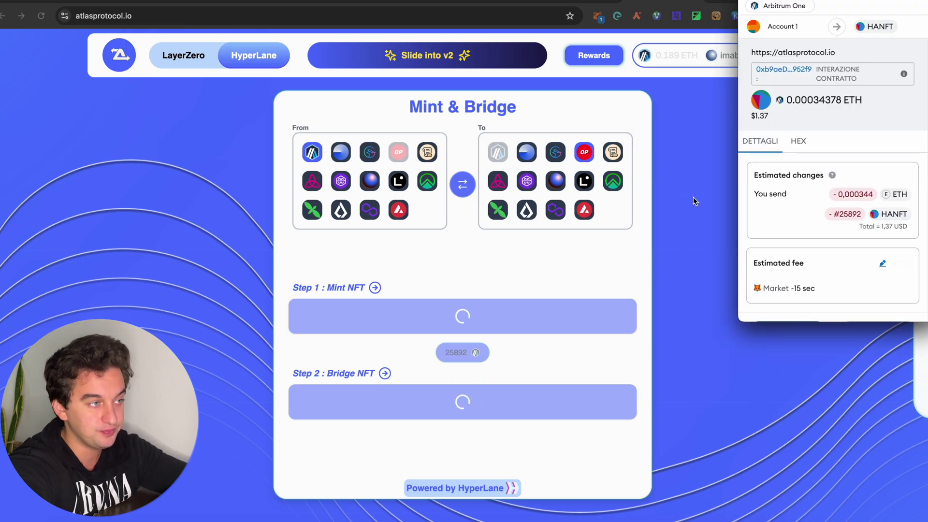
{"action": "scroll", "coordinate": [795, 249], "scroll_direction": "down", "scroll_amount": 2}
{"action": "left_click", "coordinate": [784, 300]}
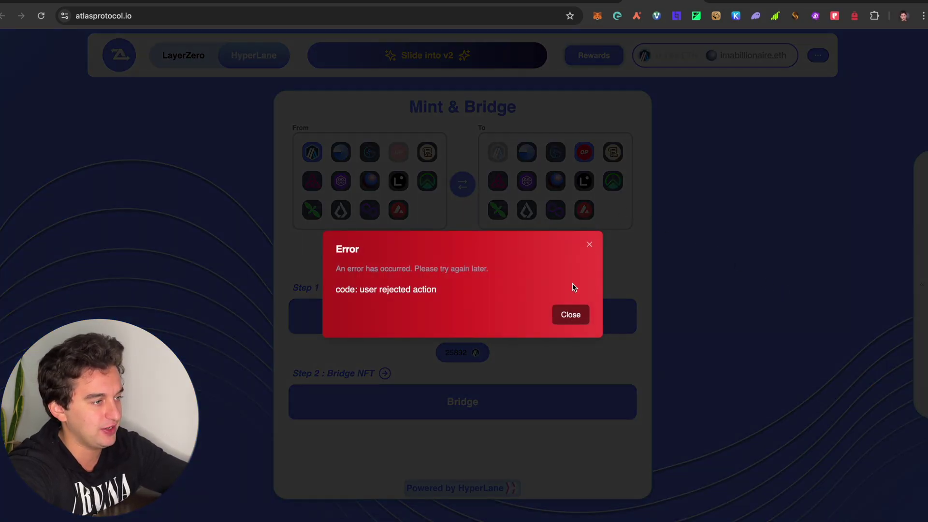
{"action": "left_click", "coordinate": [574, 314]}
Change the destination to the network with the blue sphere logo, bridge NFT 25892 there and approve the transaction
{"action": "left_click", "coordinate": [557, 183]}
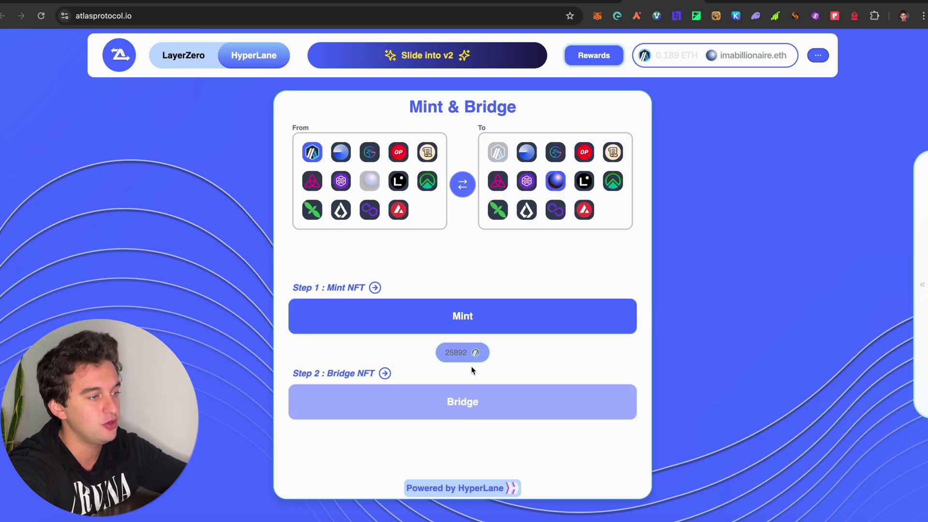
{"action": "left_click", "coordinate": [489, 400]}
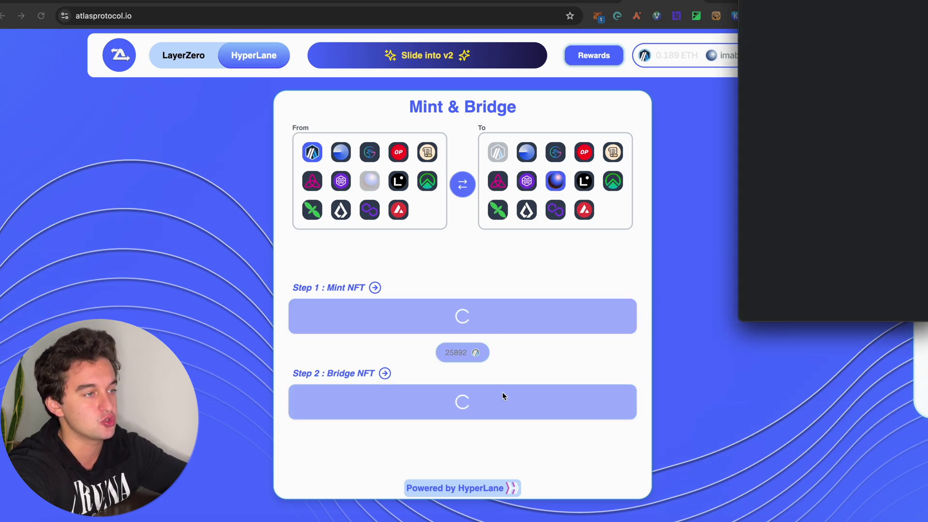
{"action": "scroll", "coordinate": [775, 170], "scroll_direction": "down", "scroll_amount": 2}
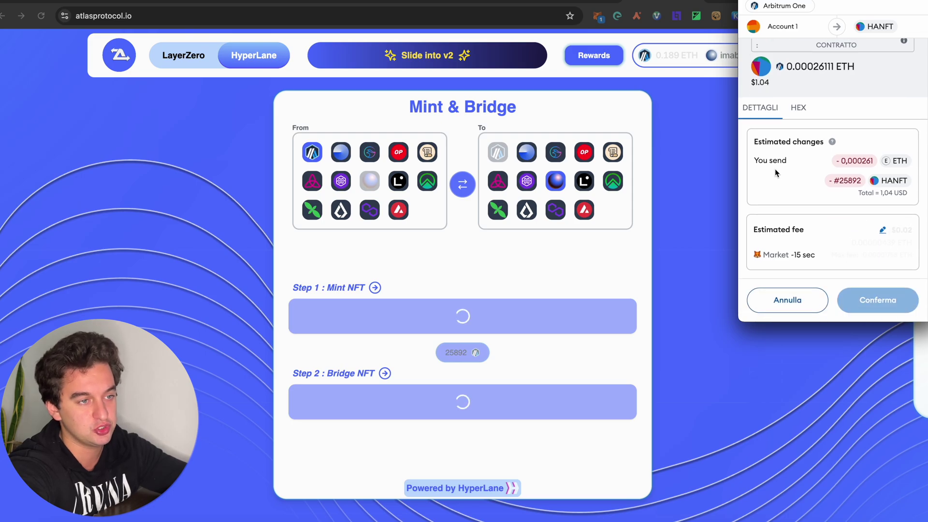
{"action": "left_click", "coordinate": [887, 303]}
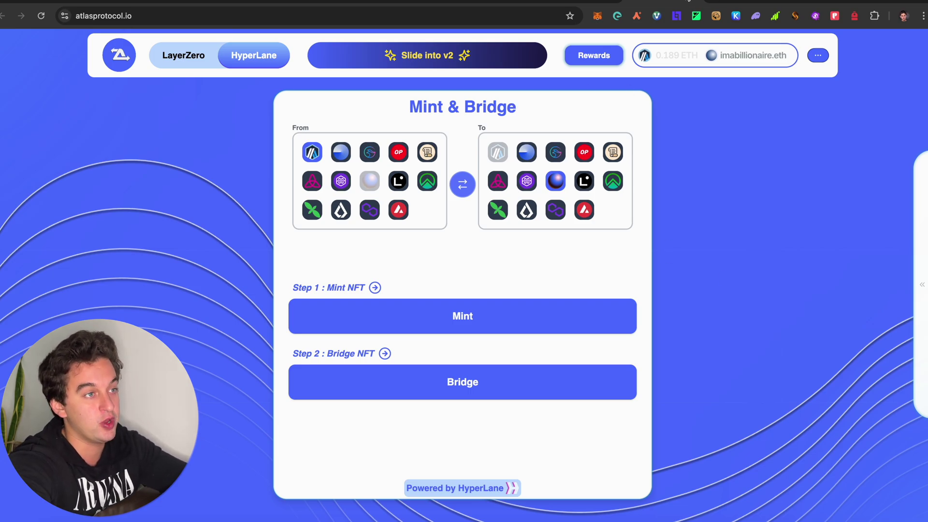
Switch to the CVEX testnet achievements page and highlight the earned XP and the "THE END OF TESTNET CAMPAIGN" heading
{"action": "left_click", "coordinate": [688, 1]}
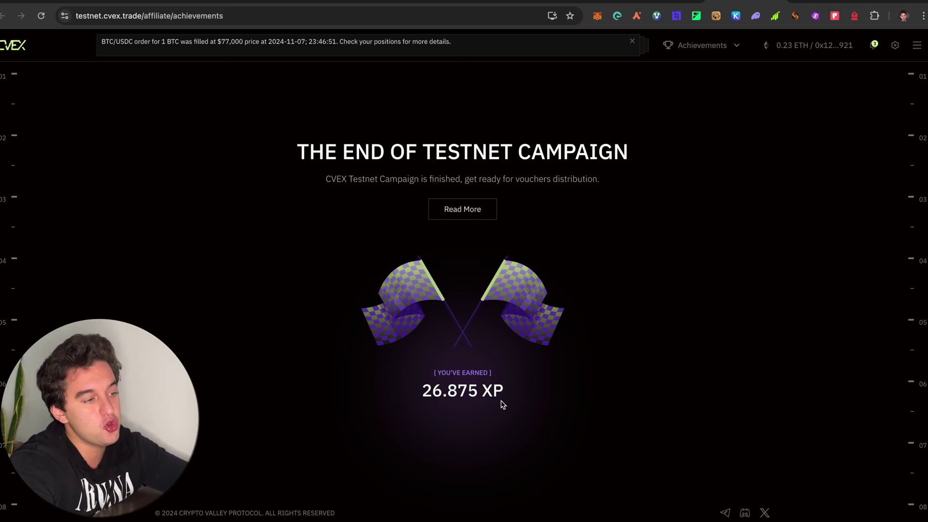
{"action": "left_click_drag", "start_coordinate": [424, 394], "coordinate": [514, 402]}
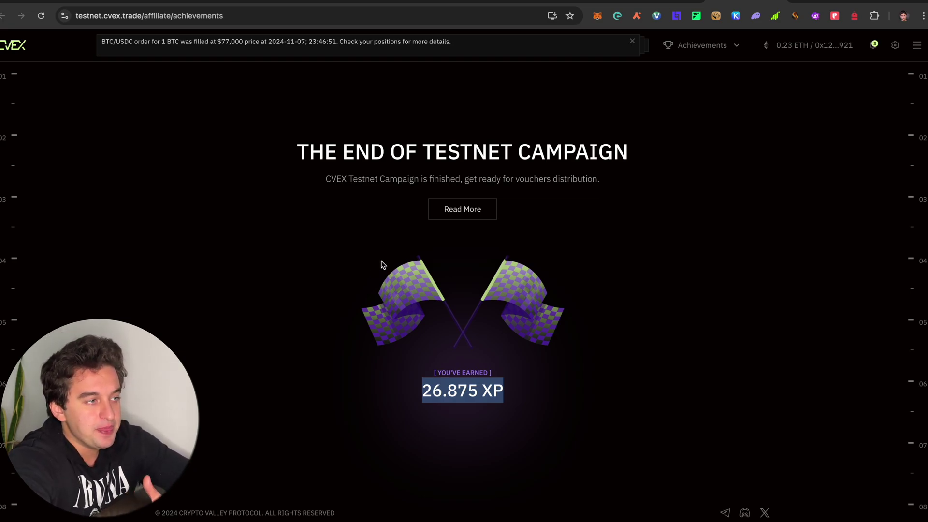
{"action": "left_click_drag", "start_coordinate": [293, 162], "coordinate": [614, 154]}
{"action": "left_click_drag", "start_coordinate": [299, 156], "coordinate": [626, 153]}
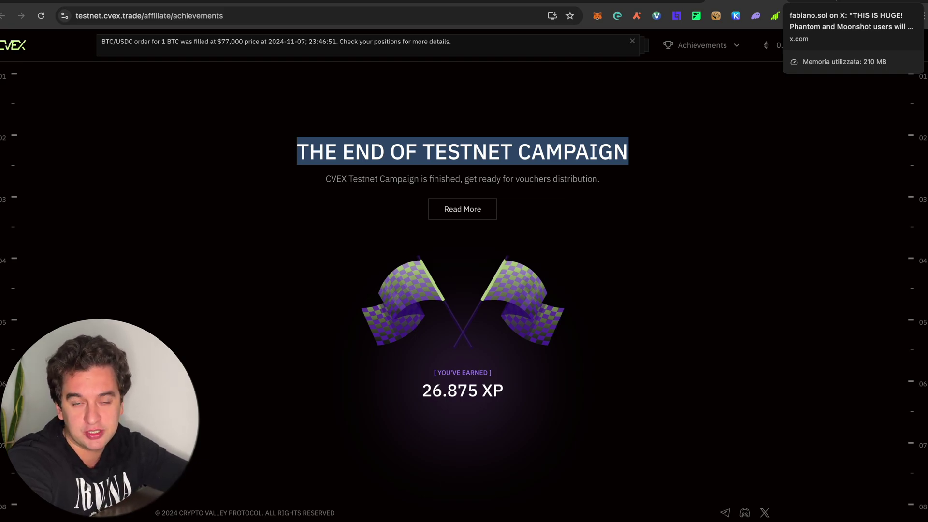
{"action": "left_click", "coordinate": [542, 78]}
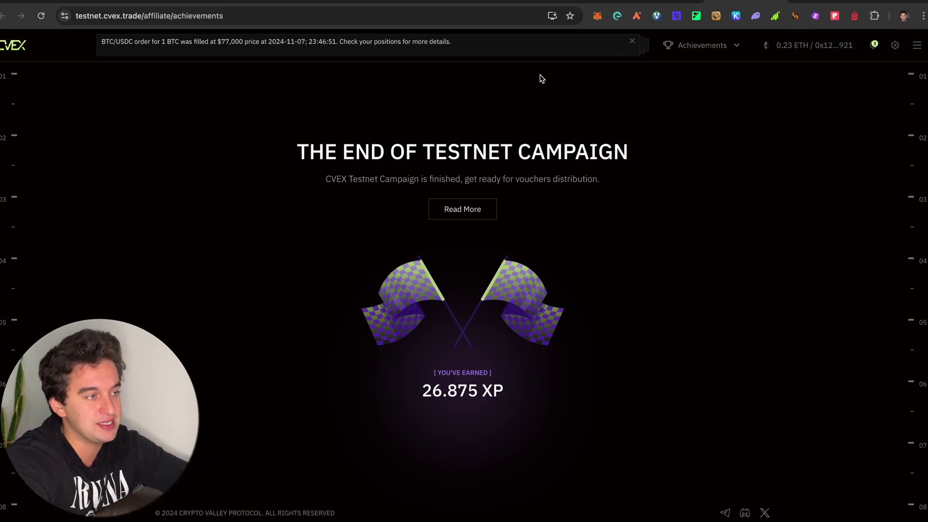
Switch to the X post about the PENGU airdrop and highlight the line about Phantom and Moonshot users
{"action": "left_click", "coordinate": [797, 3]}
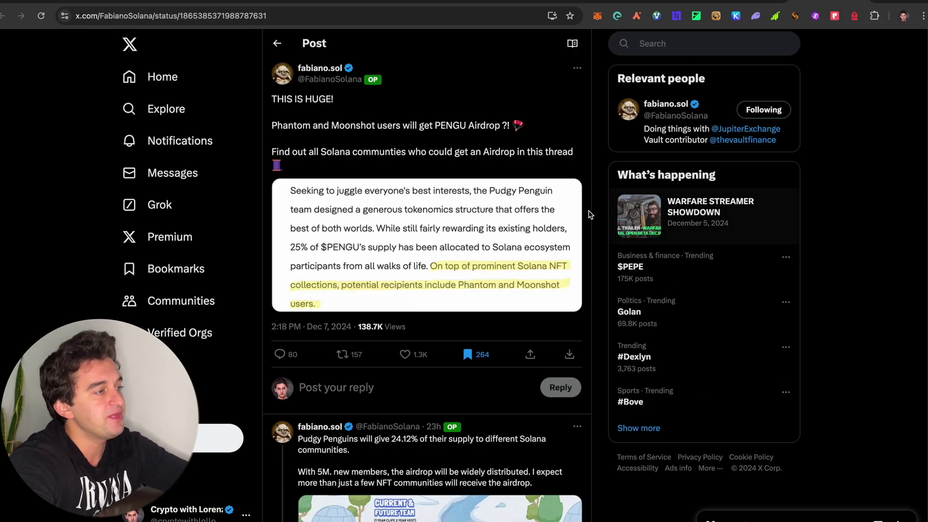
{"action": "left_click_drag", "start_coordinate": [278, 127], "coordinate": [391, 136]}
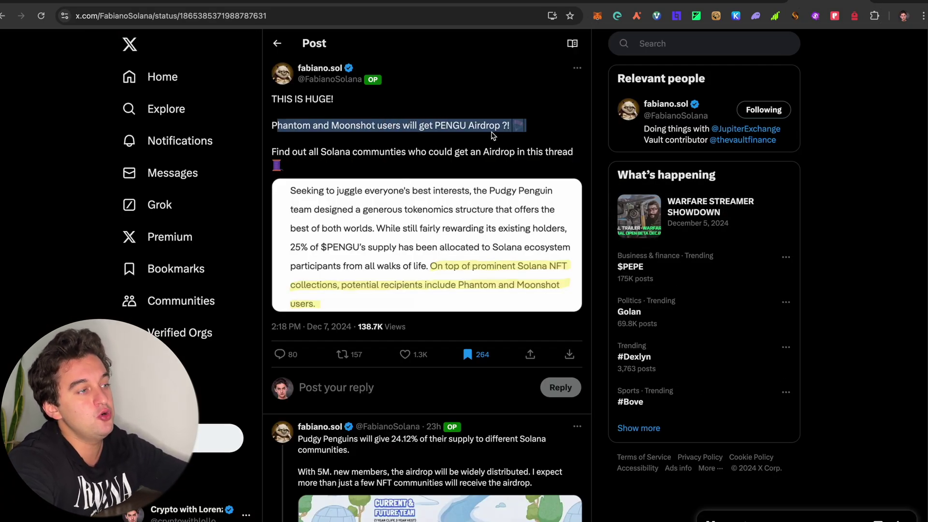
{"action": "left_click", "coordinate": [393, 140]}
{"action": "left_click_drag", "start_coordinate": [415, 127], "coordinate": [466, 131]}
{"action": "left_click", "coordinate": [331, 229]}
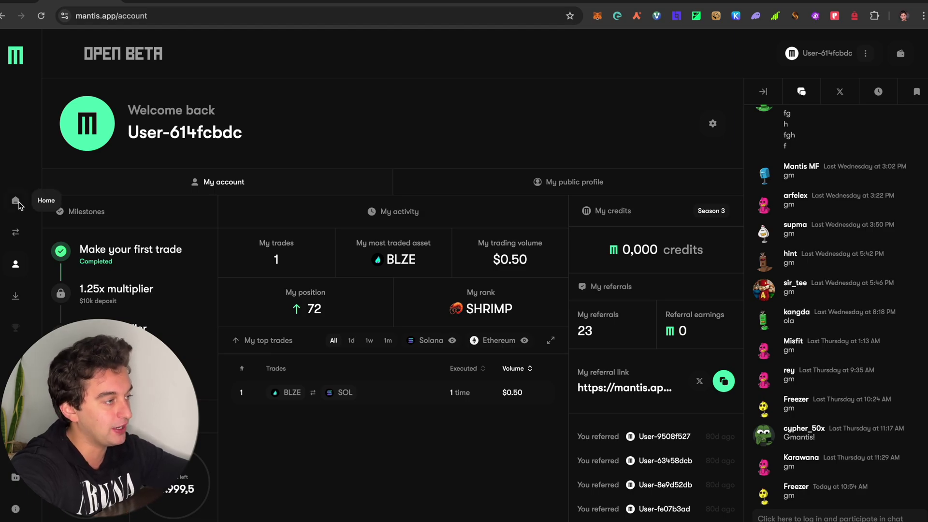
In Mantis, review the top trades on the Home dashboard and the trading milestones on the My account page
{"action": "left_click", "coordinate": [18, 203]}
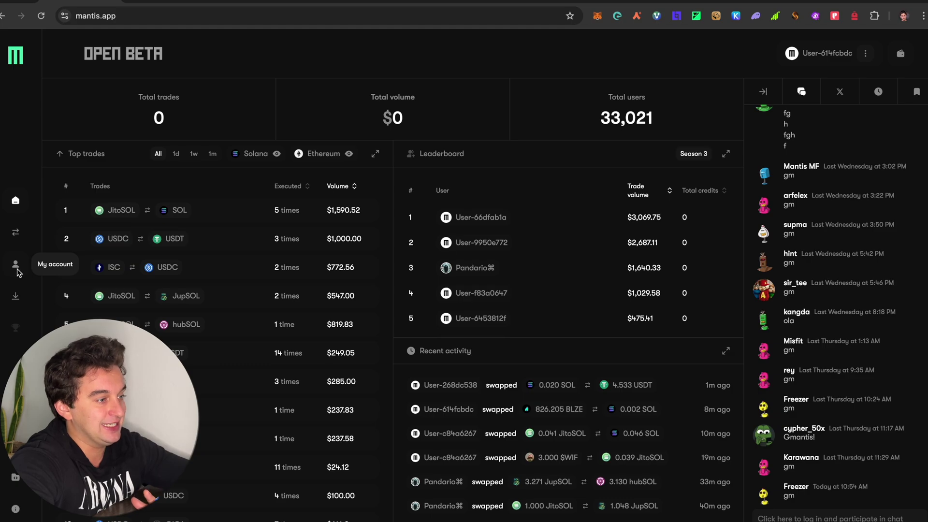
{"action": "scroll", "coordinate": [224, 264], "scroll_direction": "down", "scroll_amount": 5}
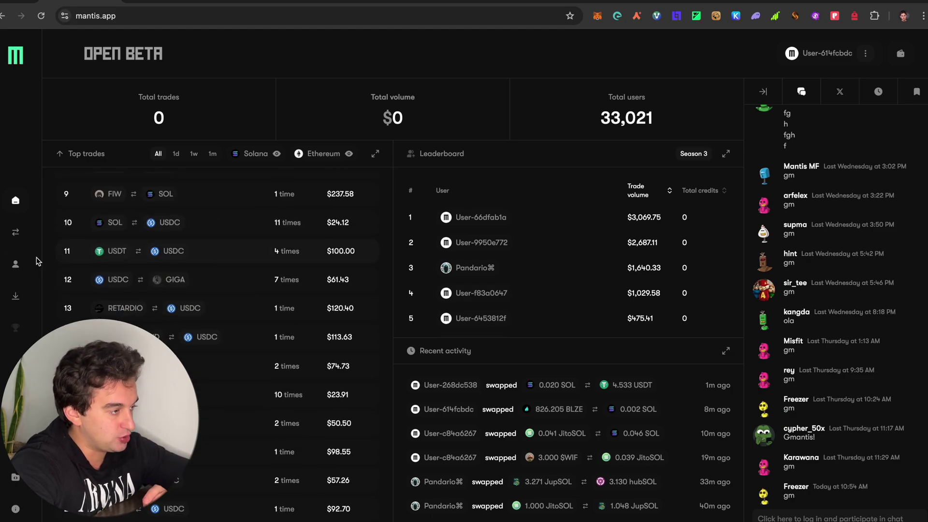
{"action": "left_click", "coordinate": [15, 264]}
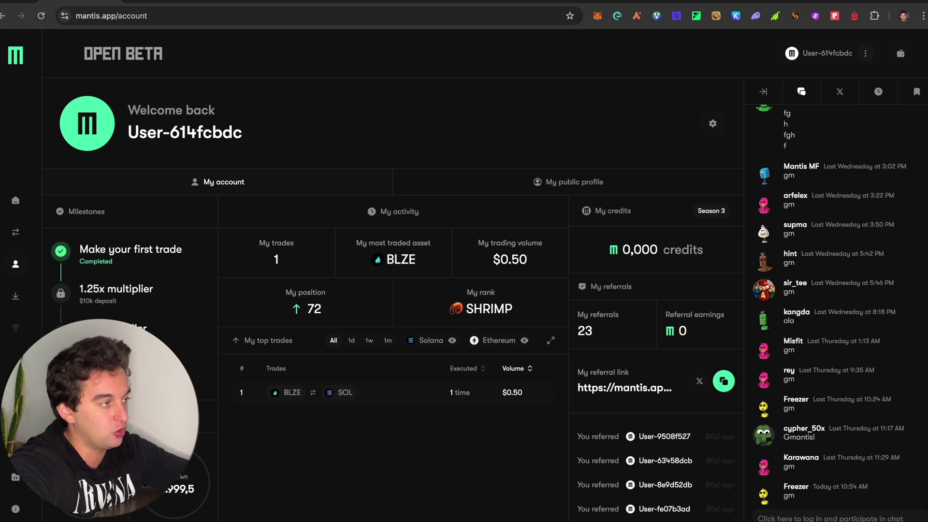
{"action": "scroll", "coordinate": [129, 290], "scroll_direction": "down", "scroll_amount": 3}
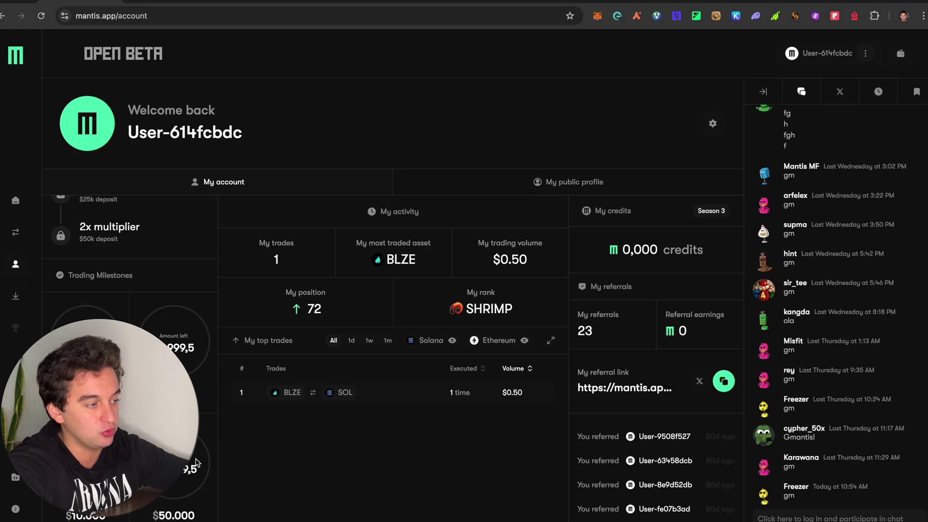
{"action": "scroll", "coordinate": [129, 290], "scroll_direction": "up", "scroll_amount": 3}
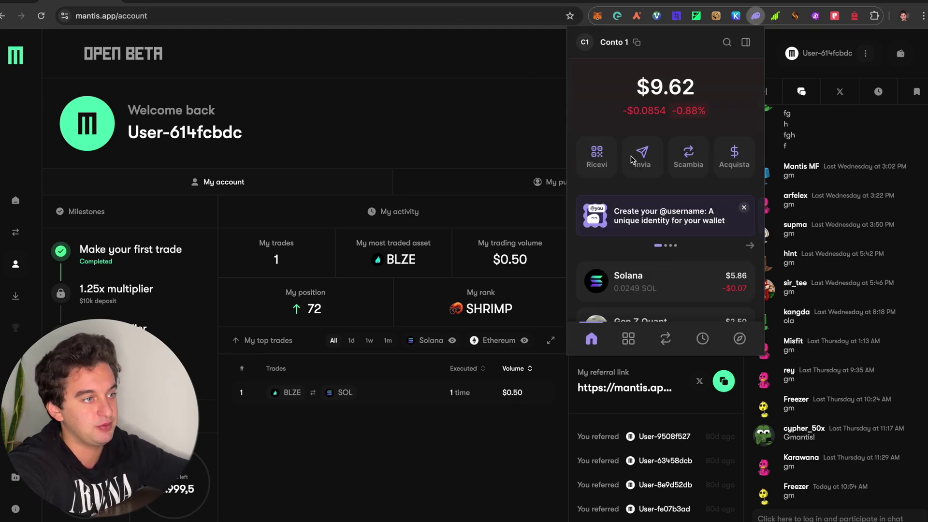
Look through the token balances in the Phantom wallet
{"action": "scroll", "coordinate": [680, 200], "scroll_direction": "down", "scroll_amount": 2}
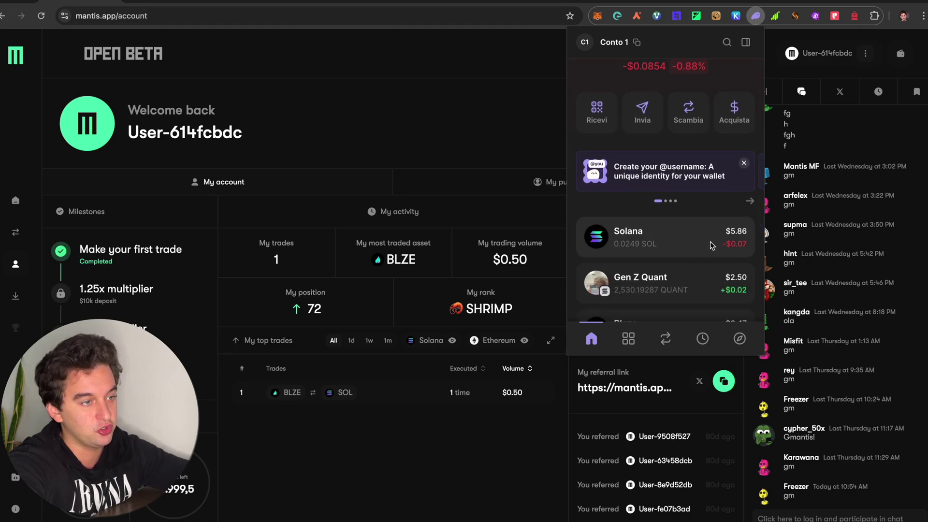
{"action": "scroll", "coordinate": [712, 245], "scroll_direction": "down", "scroll_amount": 3}
{"action": "scroll", "coordinate": [697, 197], "scroll_direction": "down", "scroll_amount": 3}
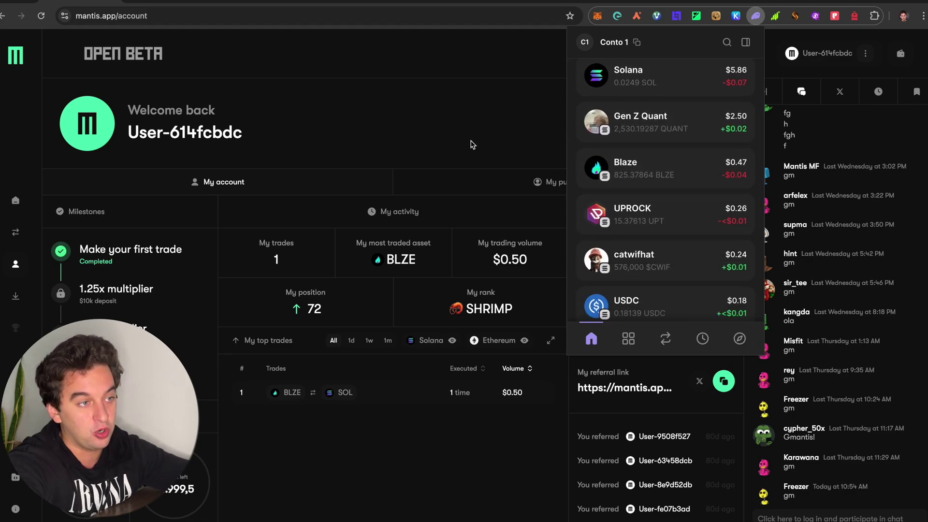
Start a trade in Mantis that sells the full balance of 576,000 $CWIF on Solana
{"action": "left_click", "coordinate": [486, 100]}
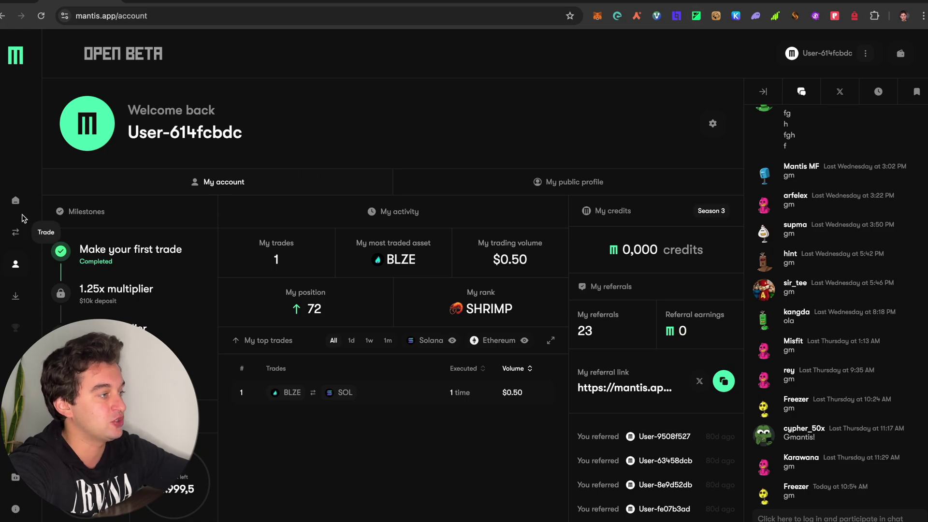
{"action": "left_click", "coordinate": [16, 200]}
{"action": "left_click", "coordinate": [15, 232]}
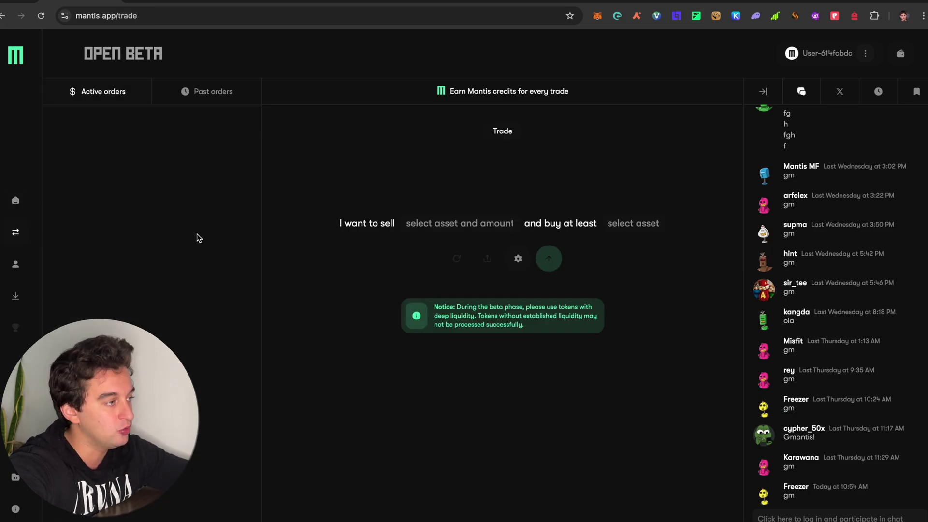
{"action": "left_click", "coordinate": [462, 224]}
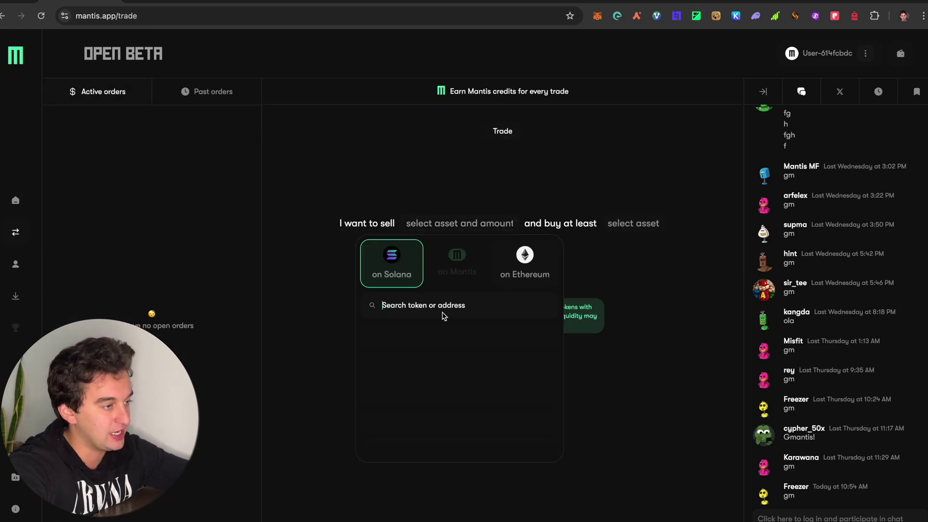
{"action": "left_click", "coordinate": [517, 395]}
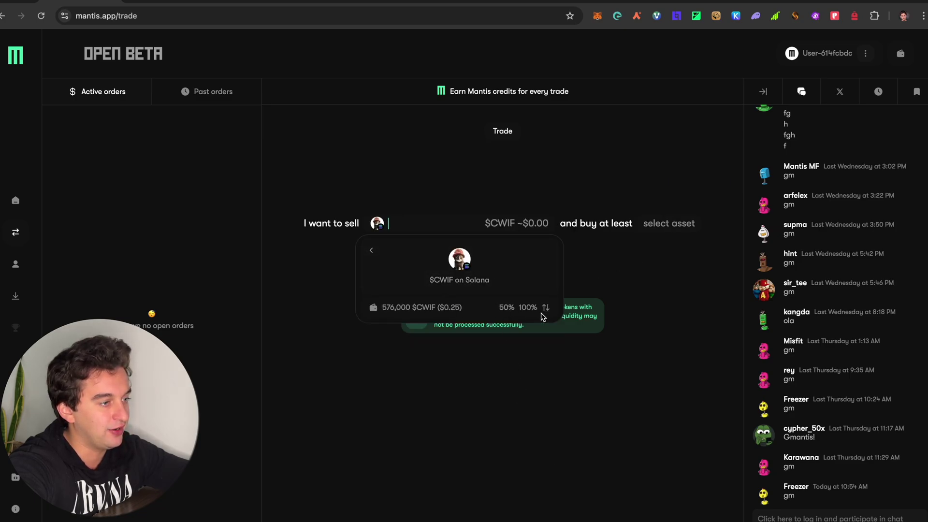
Choose SOL on Solana as the asset to buy, then submit the trade and approve its transaction in the Phantom wallet
{"action": "left_click", "coordinate": [660, 224]}
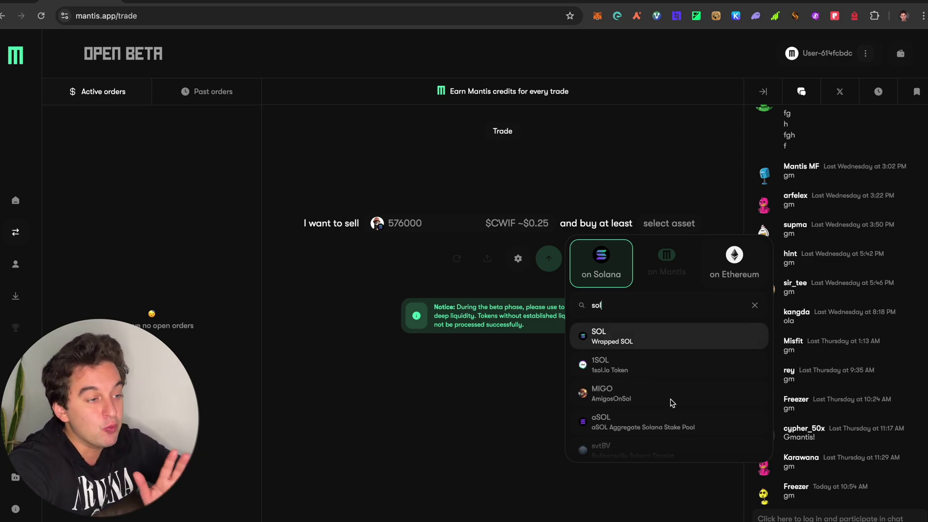
{"action": "left_click", "coordinate": [684, 338]}
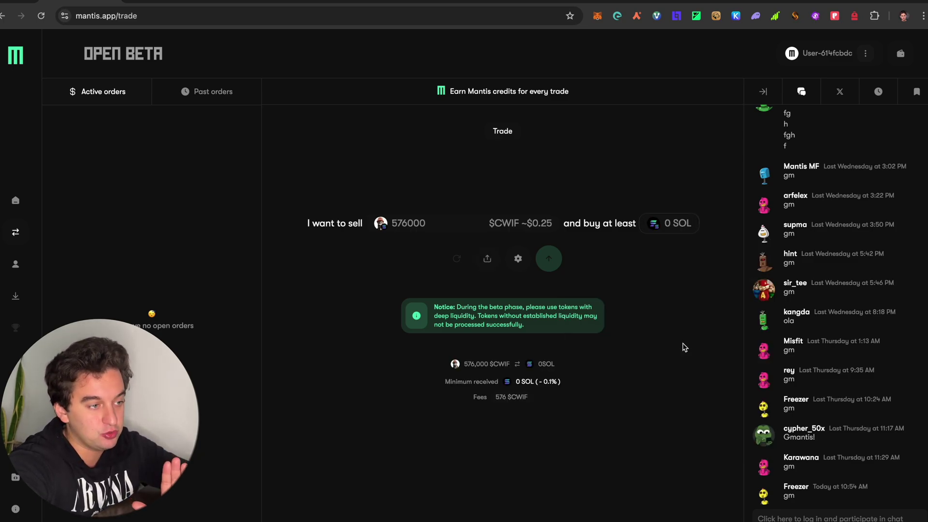
{"action": "left_click", "coordinate": [552, 261]}
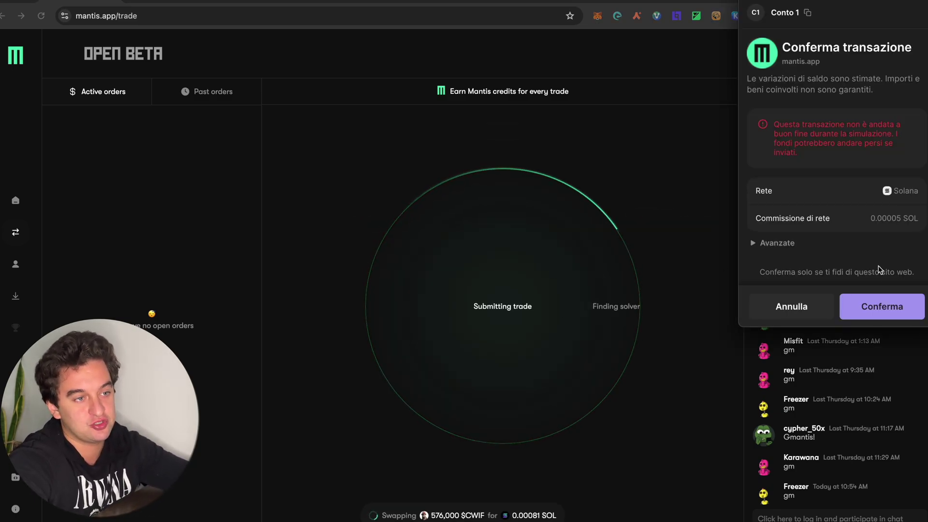
{"action": "left_click", "coordinate": [880, 307]}
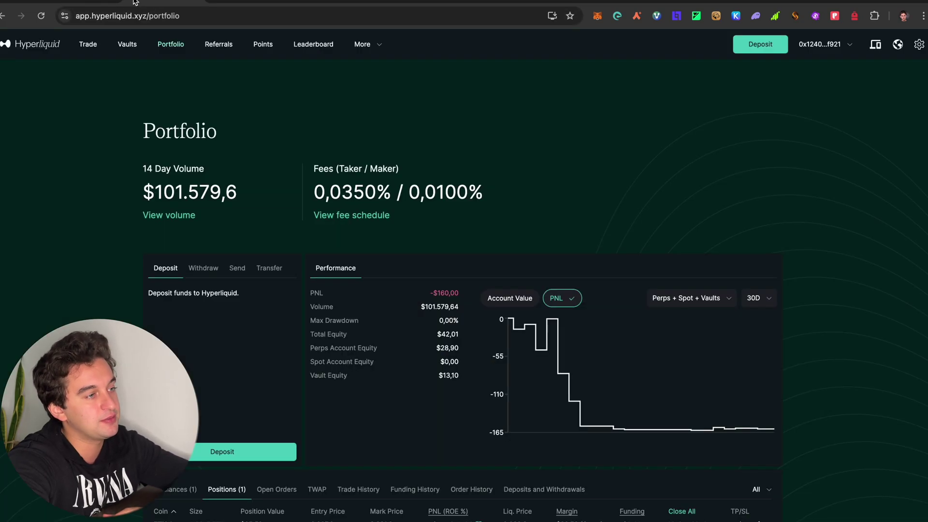
Switch to Hyperliquid and open the LINK-USD perpetual market on its trading page
{"action": "left_click", "coordinate": [136, 4]}
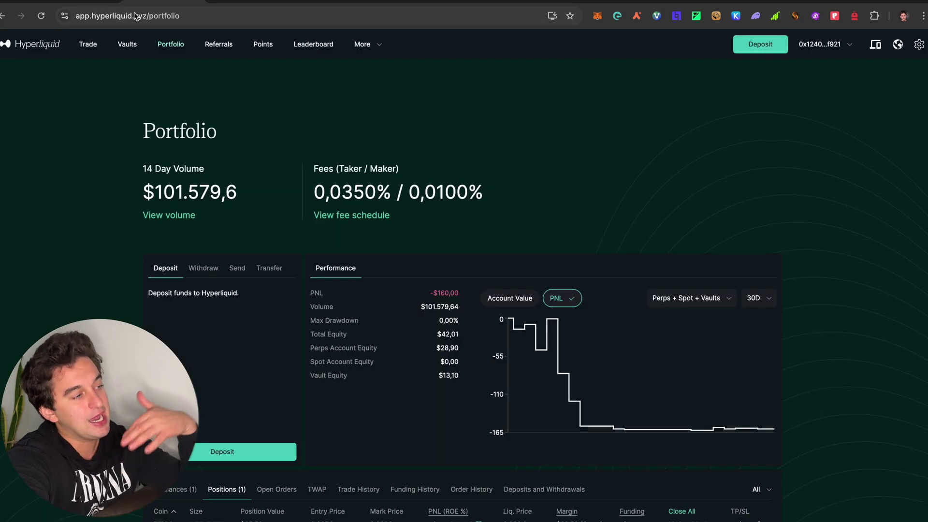
{"action": "left_click", "coordinate": [91, 45]}
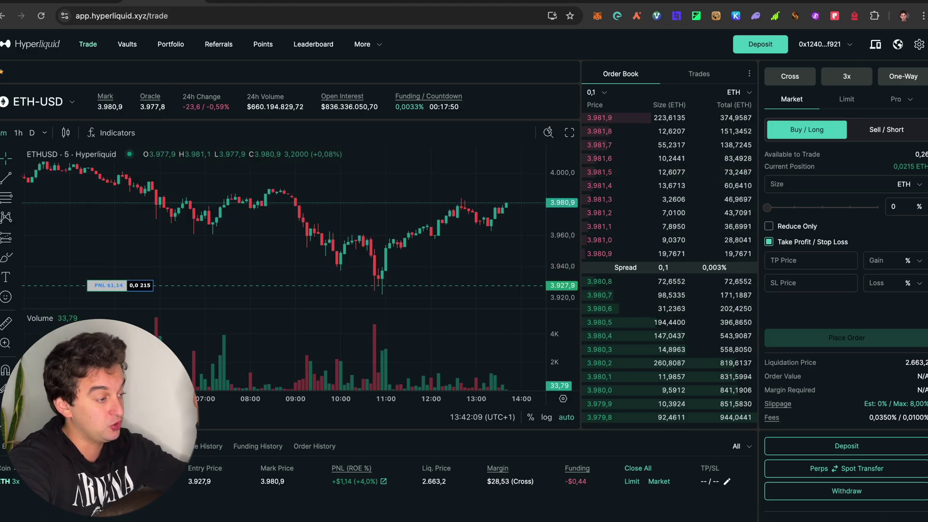
{"action": "left_click", "coordinate": [73, 103]}
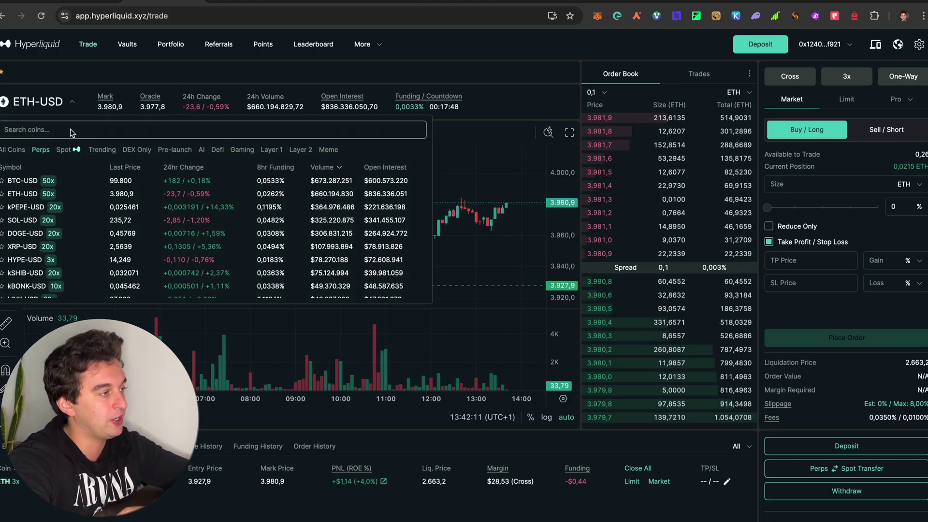
{"action": "type", "text": "link"}
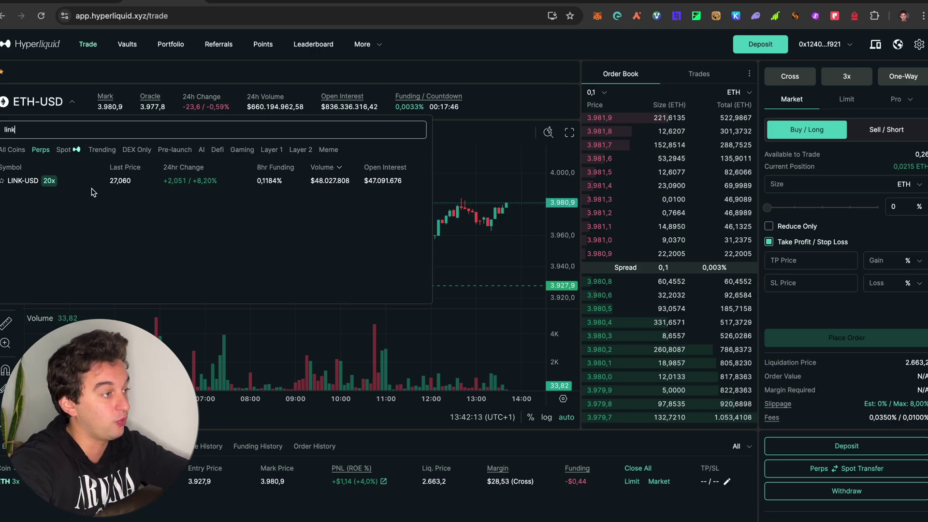
{"action": "left_click", "coordinate": [92, 182]}
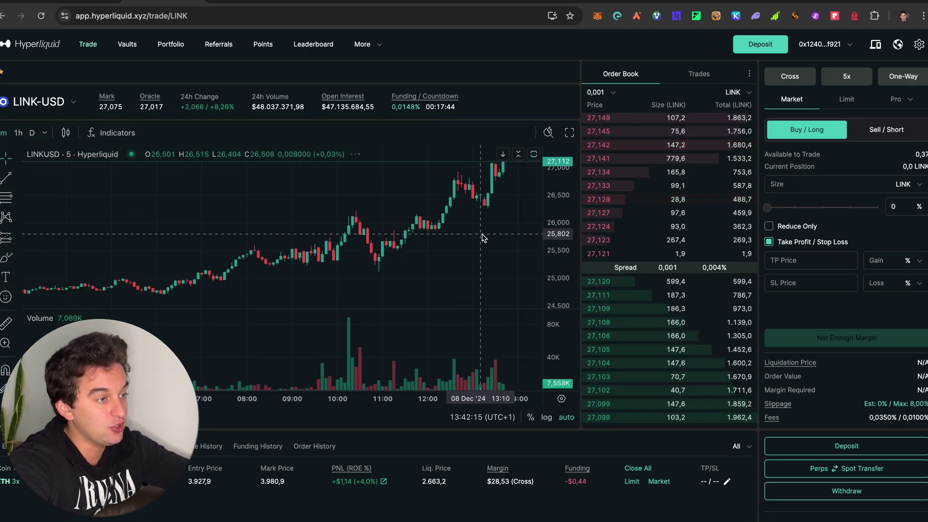
Examine the LINK-USD price history on the daily chart, including the earlier peaks and the recent rise
{"action": "scroll", "coordinate": [482, 237], "scroll_direction": "down", "scroll_amount": 8}
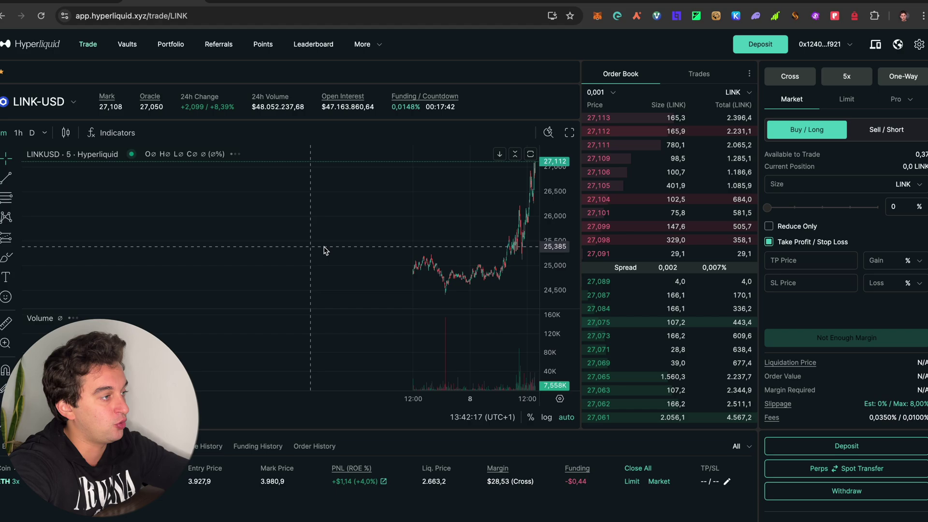
{"action": "scroll", "coordinate": [312, 251], "scroll_direction": "right", "scroll_amount": 5}
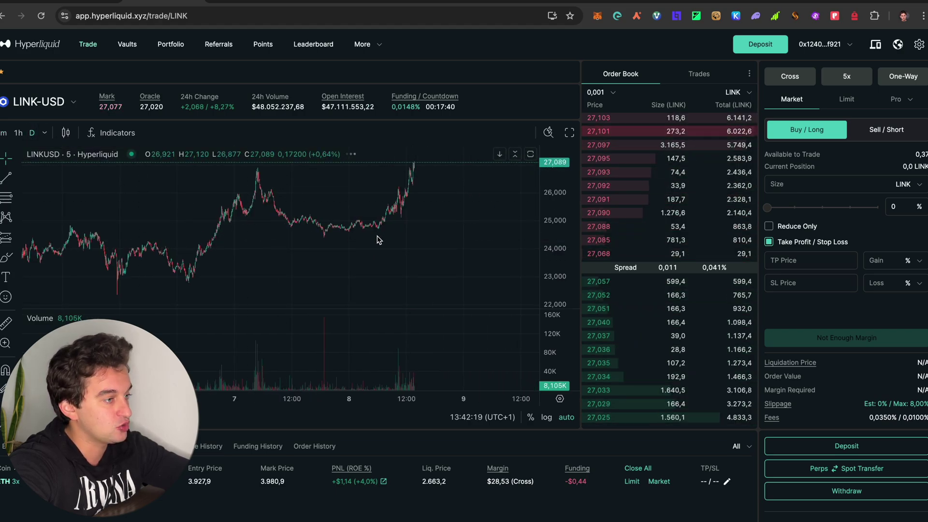
{"action": "scroll", "coordinate": [364, 247], "scroll_direction": "down", "scroll_amount": 10}
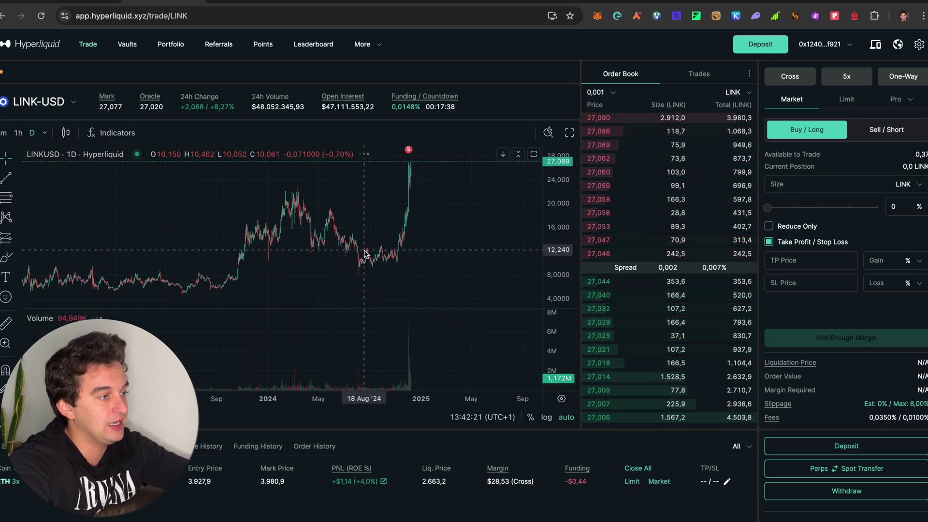
{"action": "scroll", "coordinate": [364, 253], "scroll_direction": "down", "scroll_amount": 8}
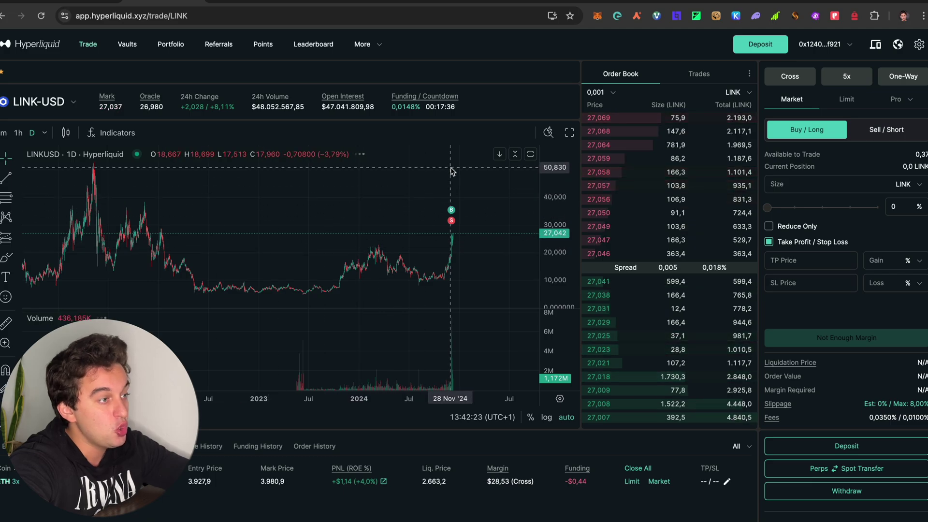
{"action": "scroll", "coordinate": [457, 203], "scroll_direction": "up", "scroll_amount": 5}
{"action": "left_click_drag", "start_coordinate": [561, 195], "coordinate": [548, 281]}
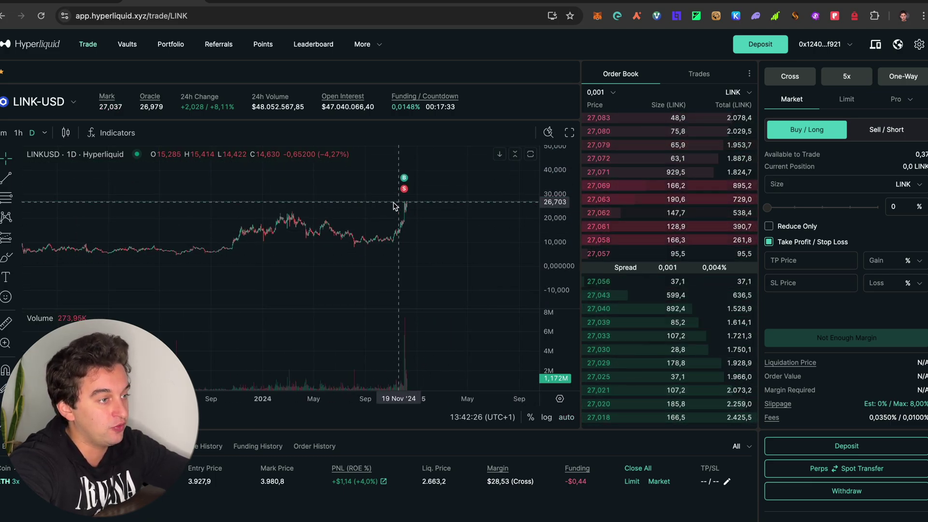
{"action": "left_click", "coordinate": [70, 103]}
{"action": "left_click", "coordinate": [482, 208]}
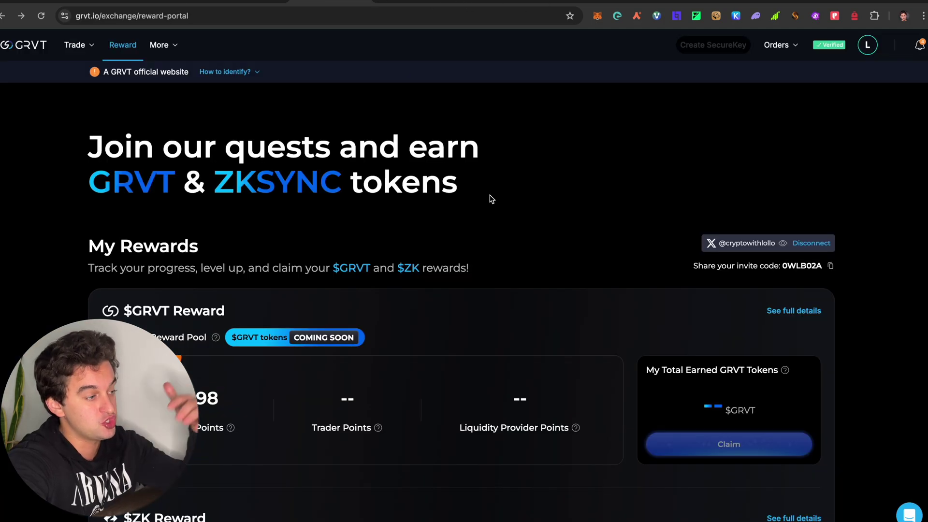
Review the GRVT reward portal and the X post about GRVT's Class M License, including its replies
{"action": "scroll", "coordinate": [491, 199], "scroll_direction": "down", "scroll_amount": 10}
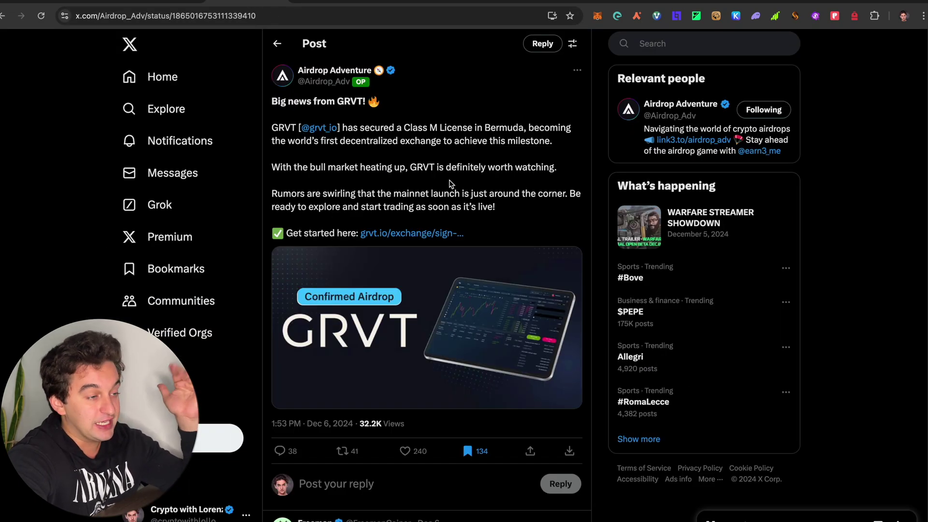
{"action": "scroll", "coordinate": [542, 303], "scroll_direction": "down", "scroll_amount": 10}
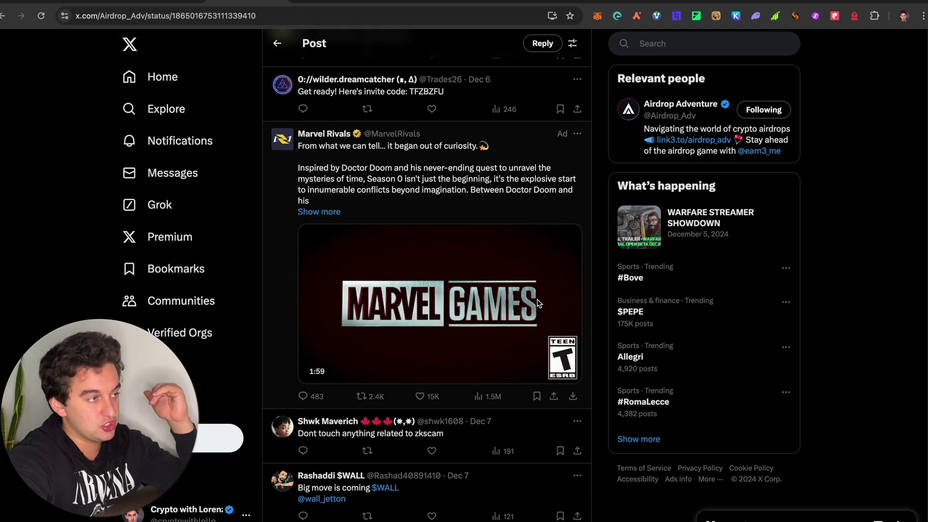
{"action": "scroll", "coordinate": [540, 303], "scroll_direction": "down", "scroll_amount": 15}
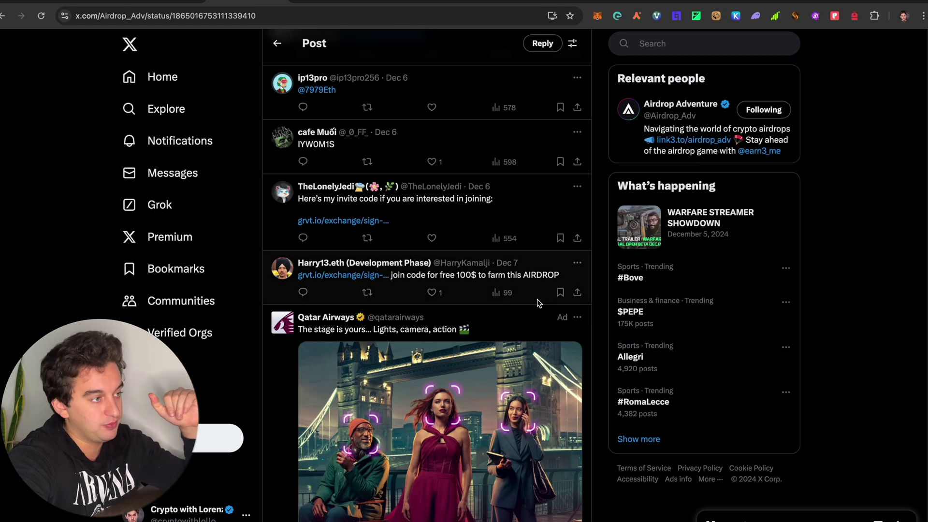
{"action": "scroll", "coordinate": [540, 303], "scroll_direction": "up", "scroll_amount": 20}
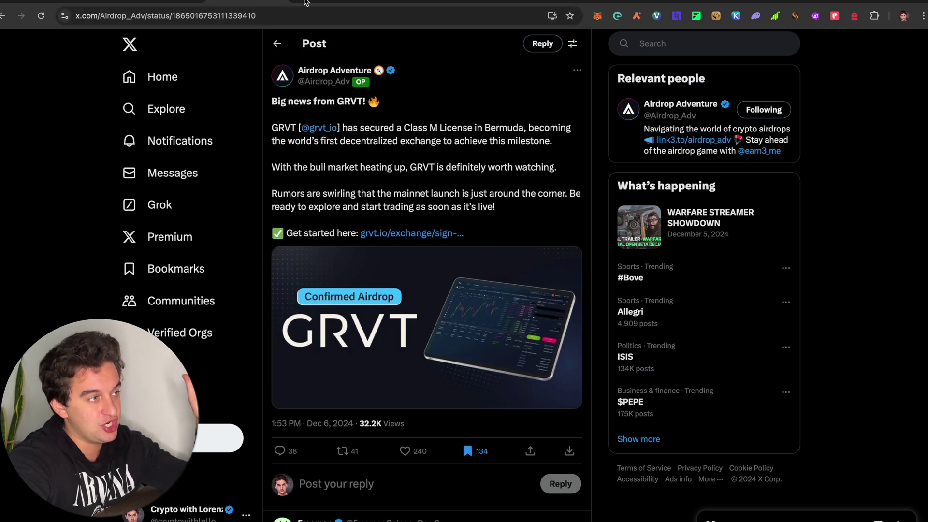
Return to Hyperliquid and switch the trading page from LINK-USD to the HYPE-USD perpetual market
{"action": "left_click", "coordinate": [312, 3]}
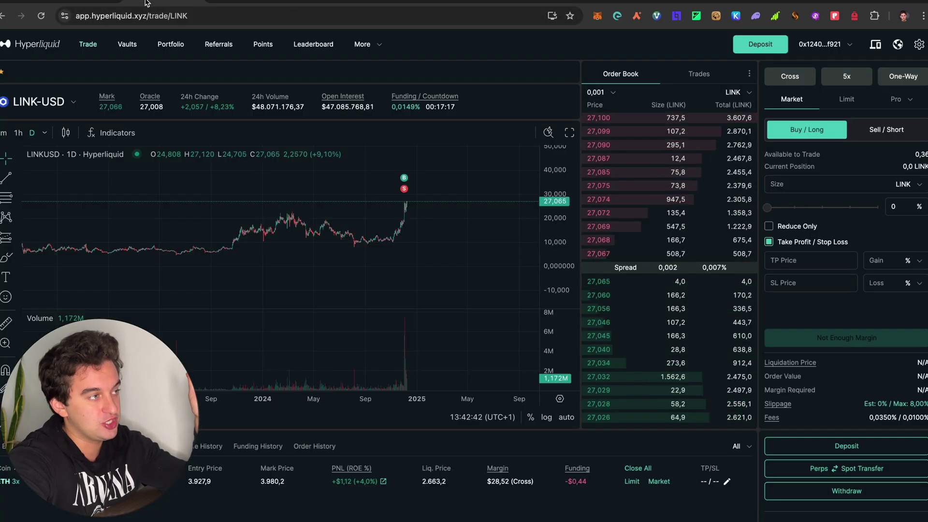
{"action": "left_click", "coordinate": [74, 103]}
{"action": "type", "text": "hyoer"}
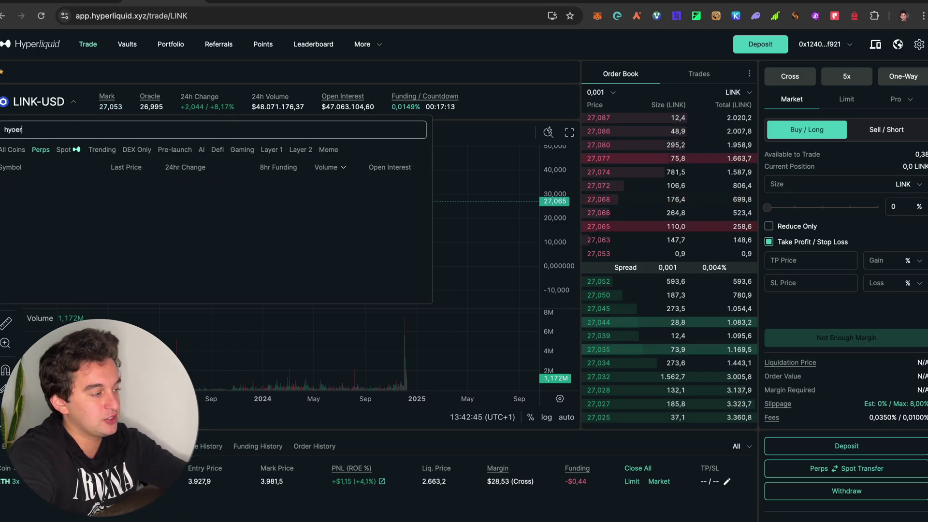
{"action": "key", "text": "BackSpace"}
{"action": "key", "text": "BackSpace"}
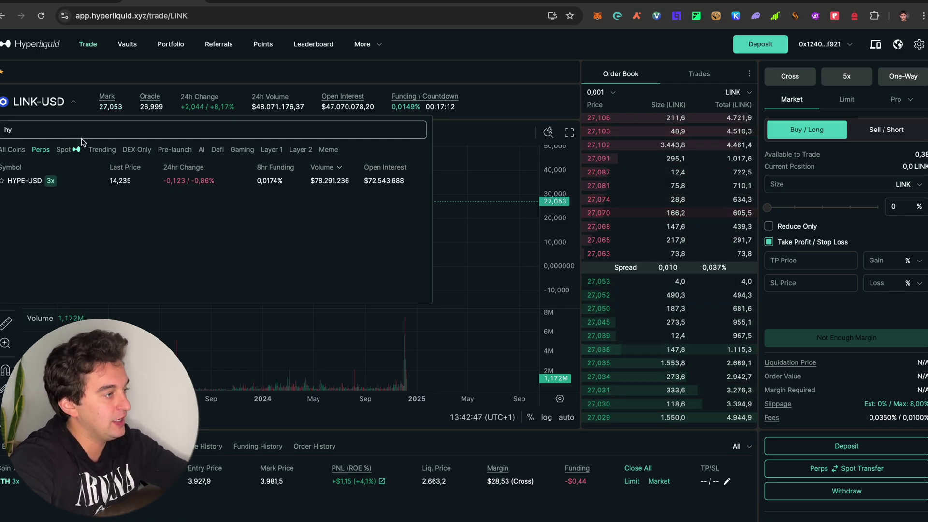
{"action": "left_click", "coordinate": [63, 181]}
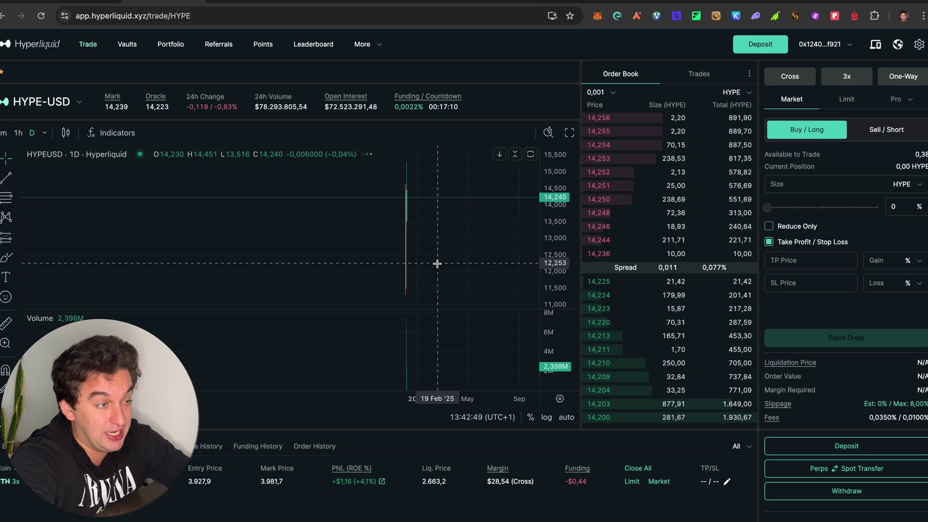
Examine the most recent daily candles on the HYPE-USD chart
{"action": "scroll", "coordinate": [424, 234], "scroll_direction": "up", "scroll_amount": 5}
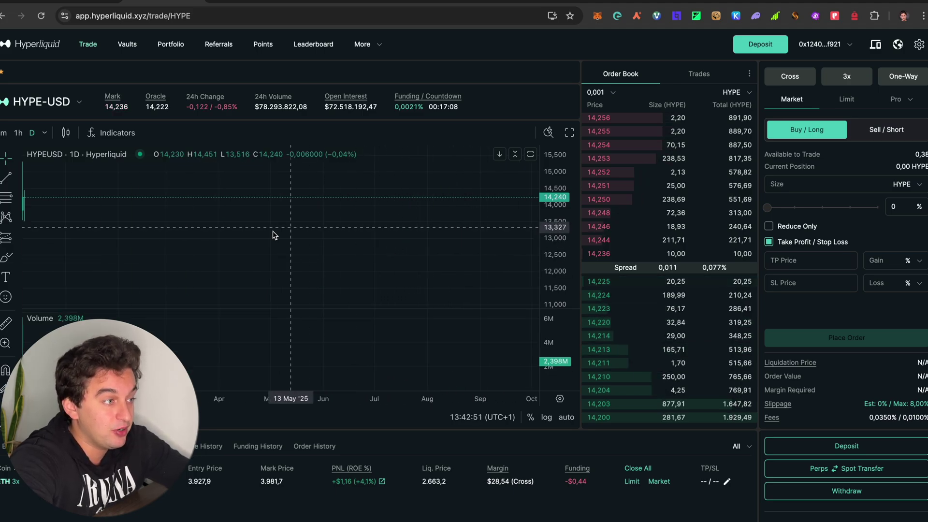
{"action": "scroll", "coordinate": [424, 245], "scroll_direction": "down", "scroll_amount": 3}
{"action": "scroll", "coordinate": [263, 224], "scroll_direction": "up", "scroll_amount": 6}
{"action": "left_click_drag", "start_coordinate": [384, 261], "coordinate": [294, 255]}
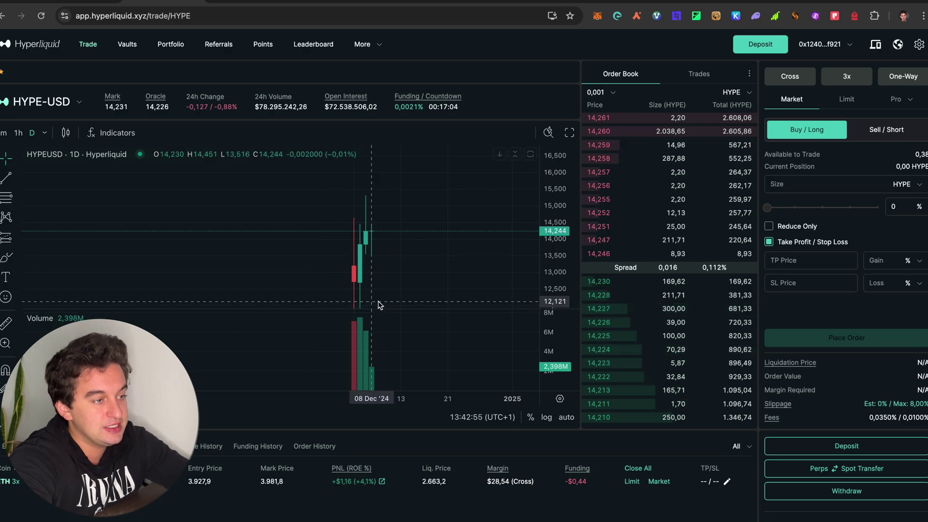